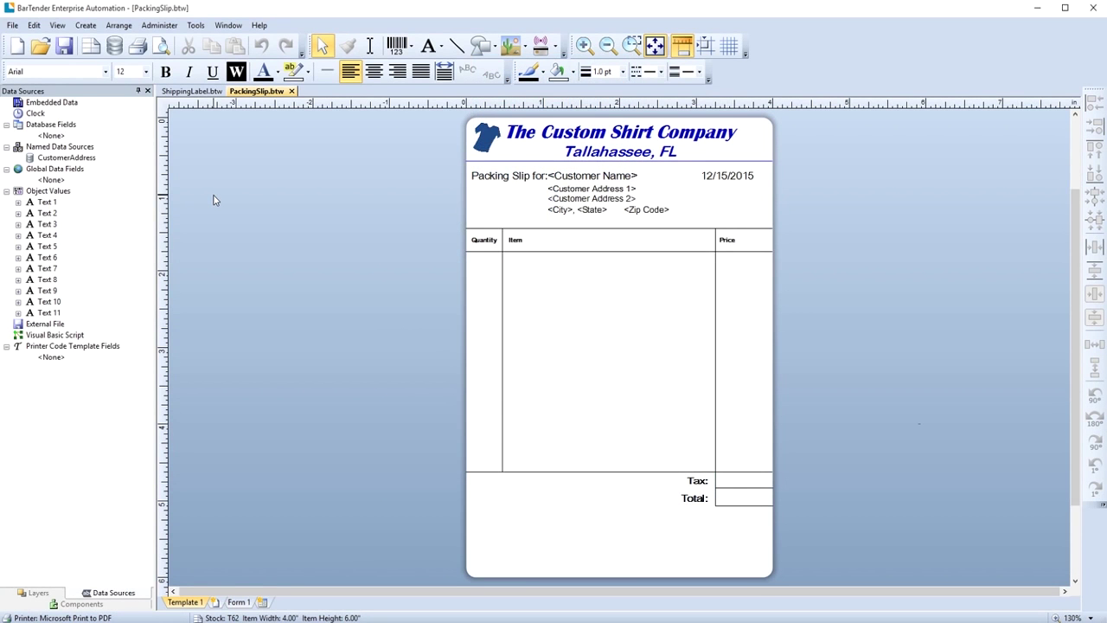
- Start a database connection for the packing slip using Microsoft Excel and the CustomShirtClients.xlsx file in Demo Items
{"action": "left_click", "coordinate": [13, 25]}
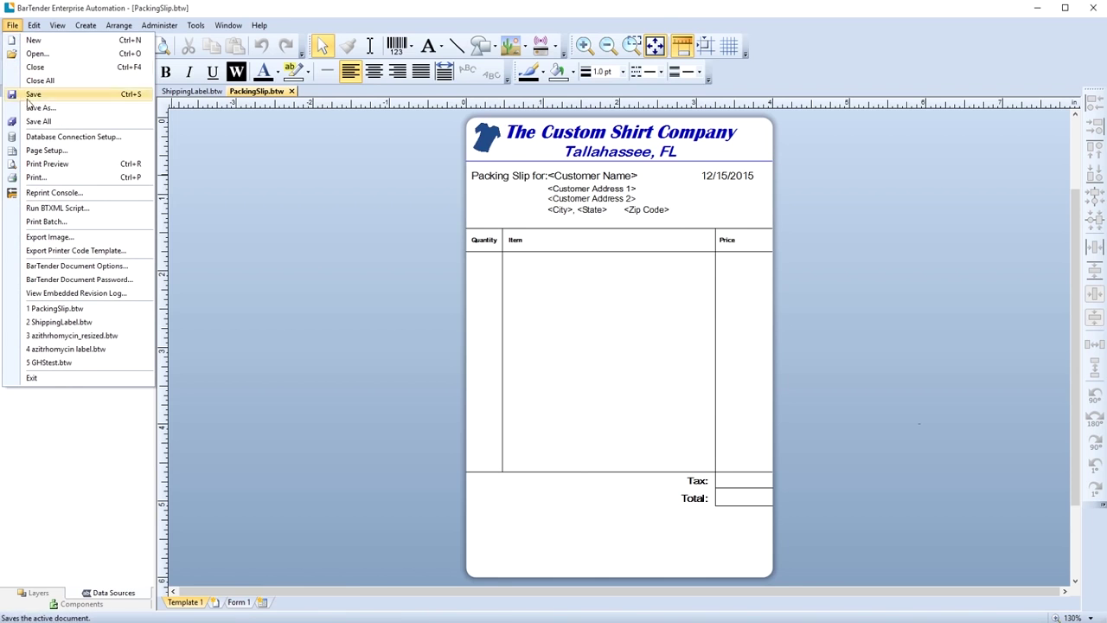
{"action": "left_click", "coordinate": [131, 139]}
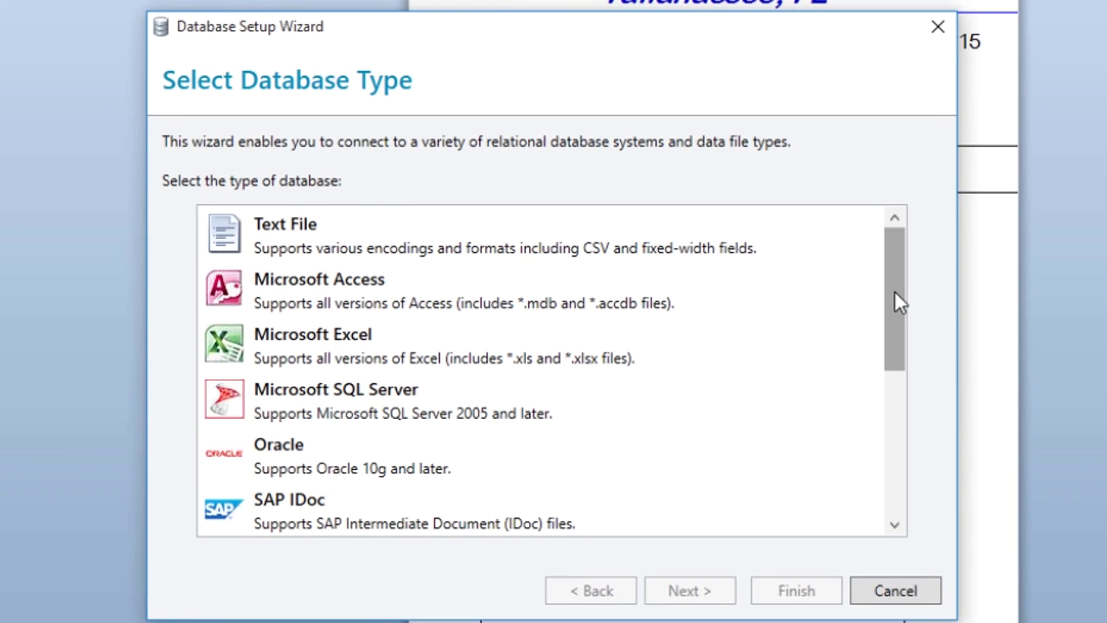
{"action": "mouse_move", "coordinate": [895, 297]}
{"action": "left_mouse_down"}
{"action": "mouse_move", "coordinate": [901, 394]}
{"action": "mouse_move", "coordinate": [887, 467]}
{"action": "mouse_move", "coordinate": [901, 283]}
{"action": "left_mouse_up"}
{"action": "left_click", "coordinate": [713, 350]}
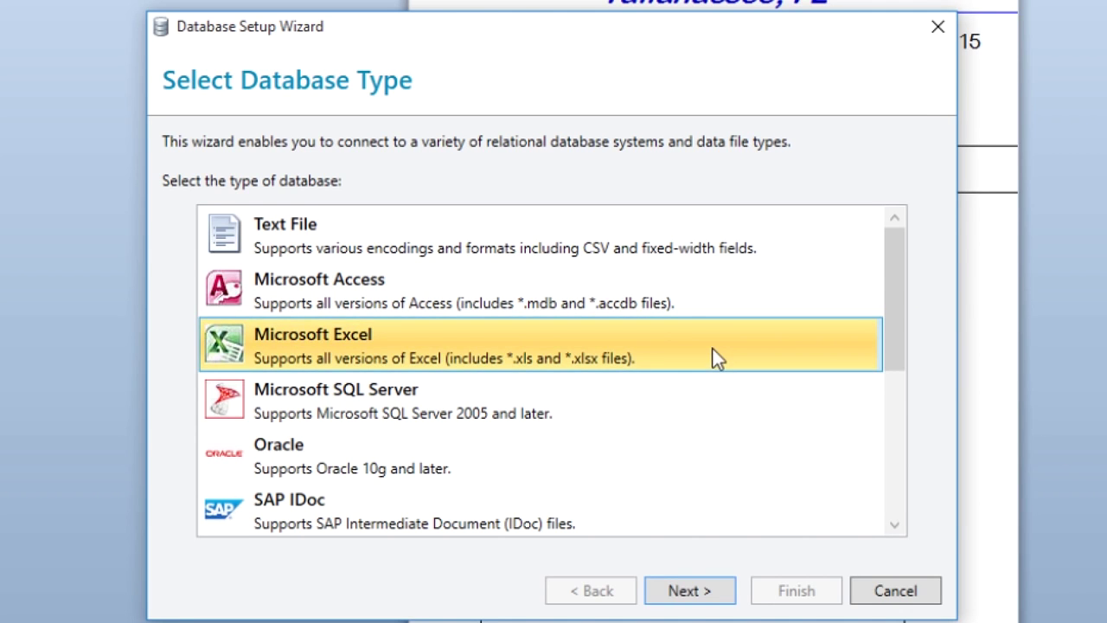
{"action": "left_click", "coordinate": [711, 593]}
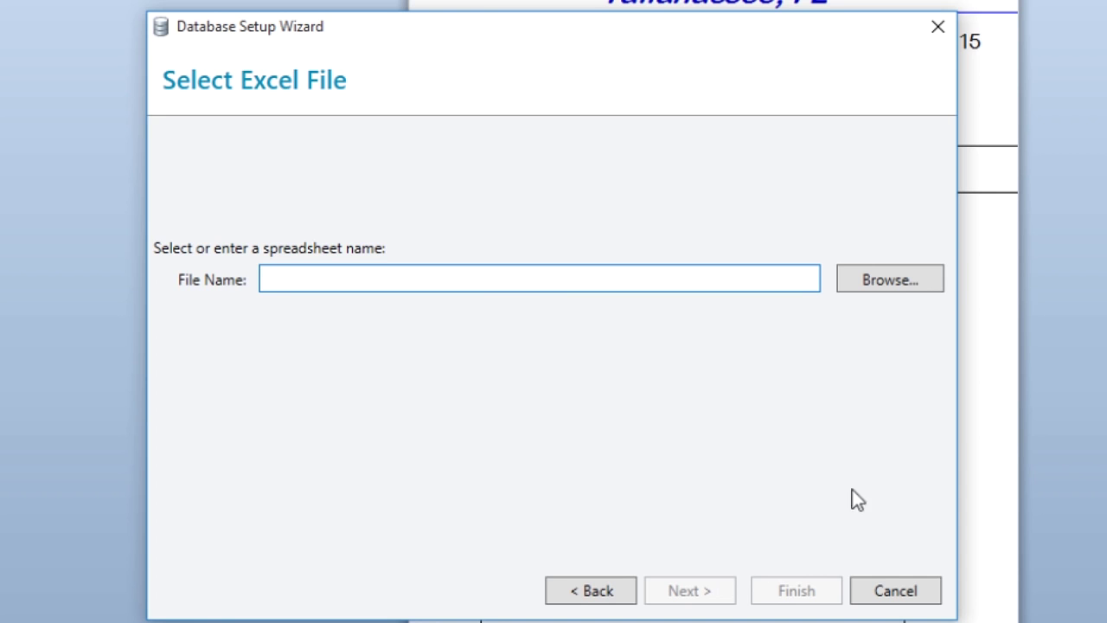
{"action": "left_click", "coordinate": [902, 294]}
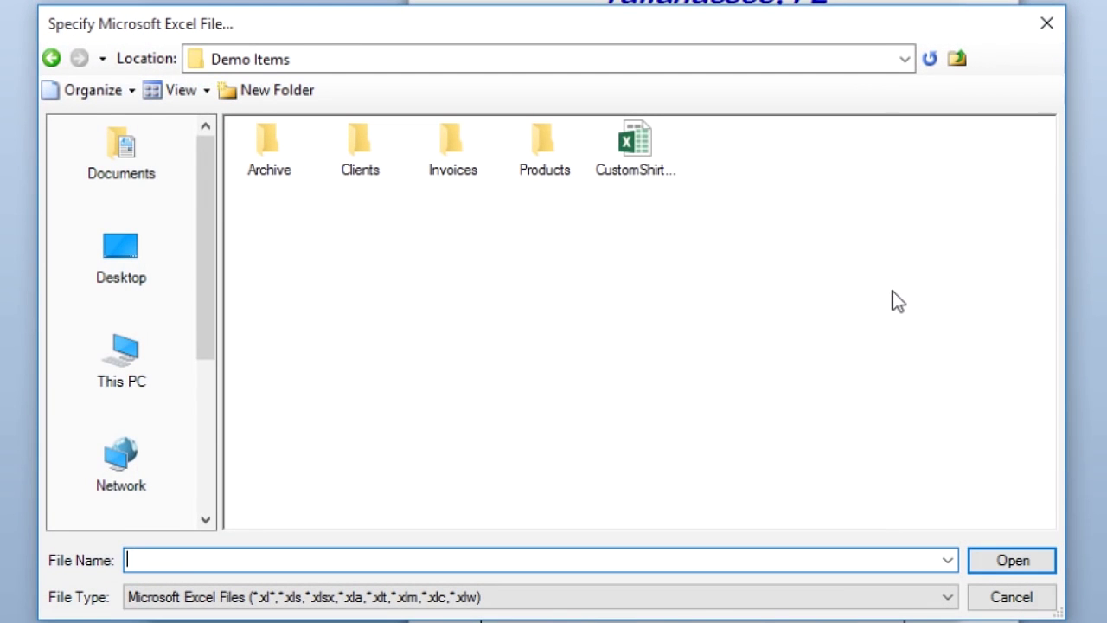
{"action": "left_click", "coordinate": [637, 164]}
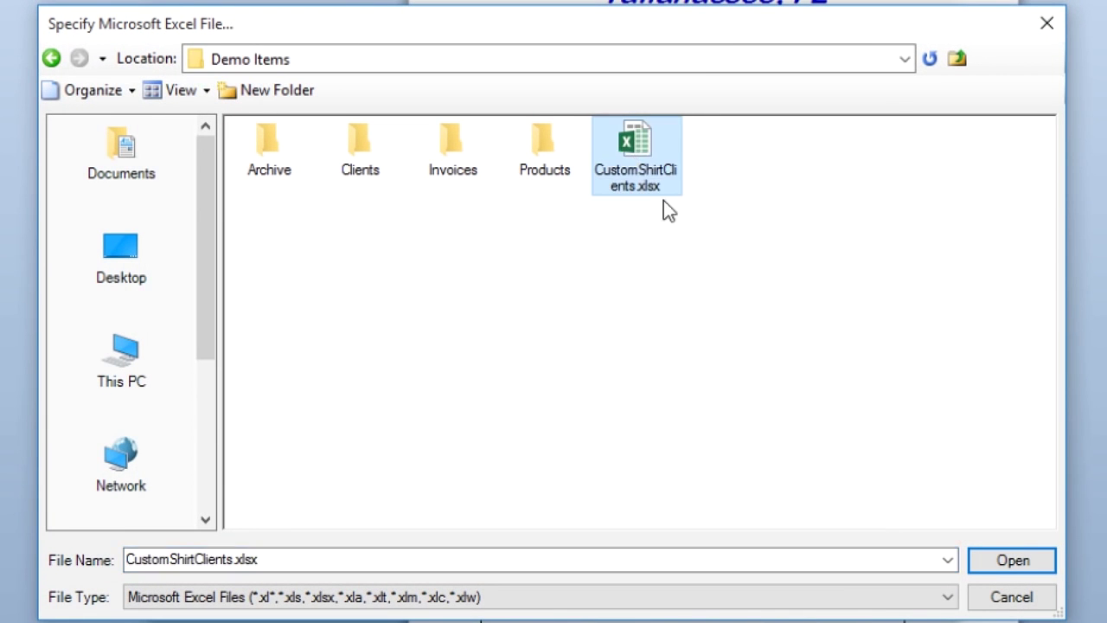
{"action": "left_click", "coordinate": [987, 564]}
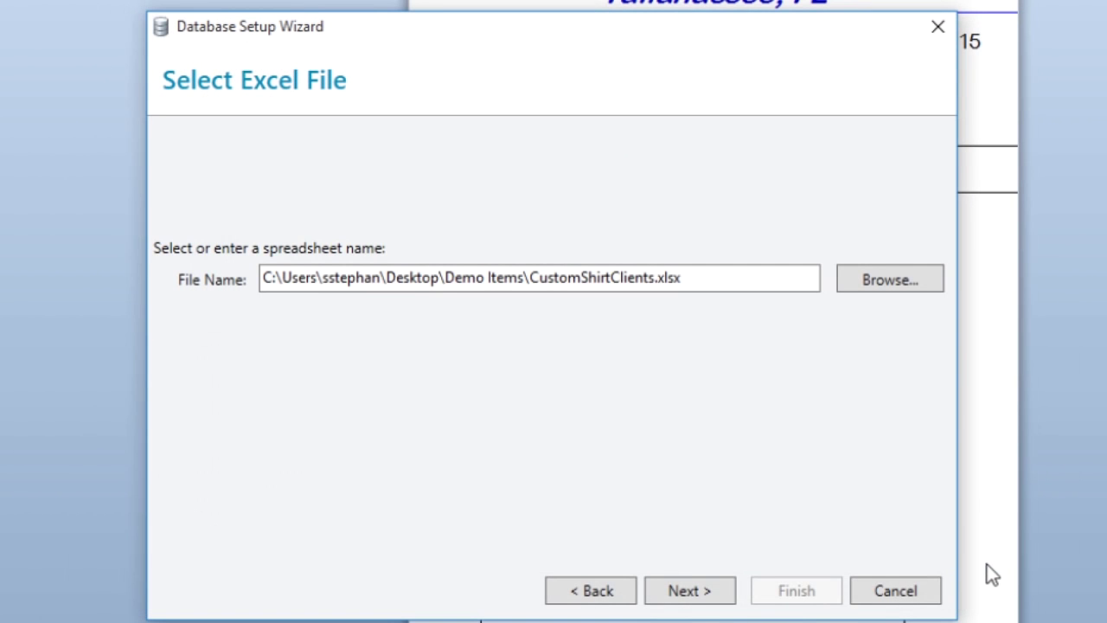
{"action": "left_click", "coordinate": [719, 603]}
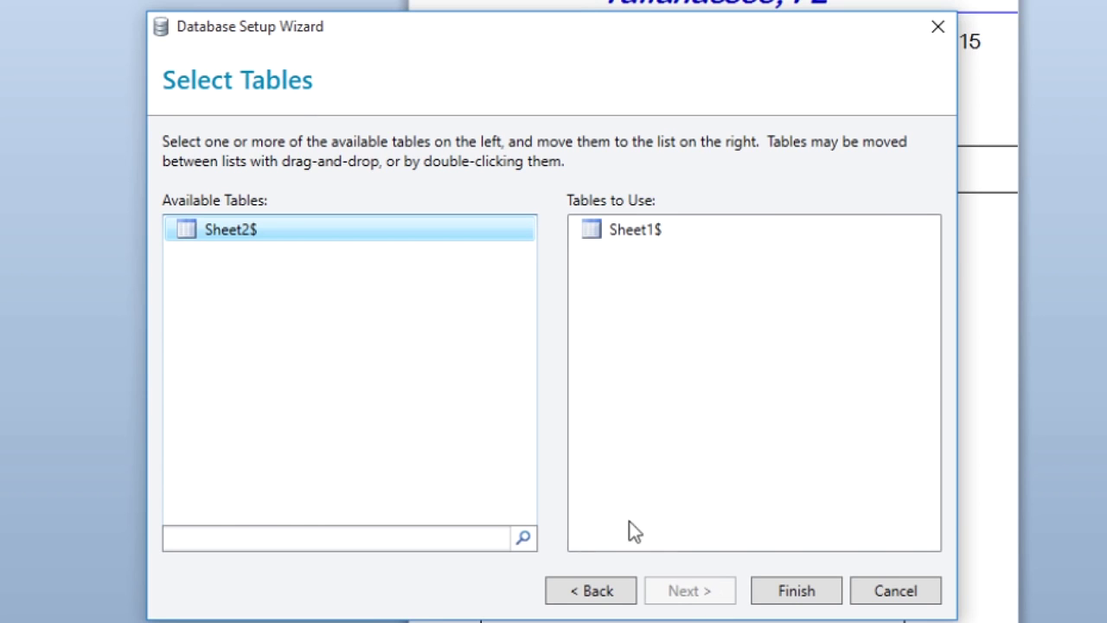
{"action": "left_click_drag", "start_coordinate": [233, 240], "coordinate": [709, 340]}
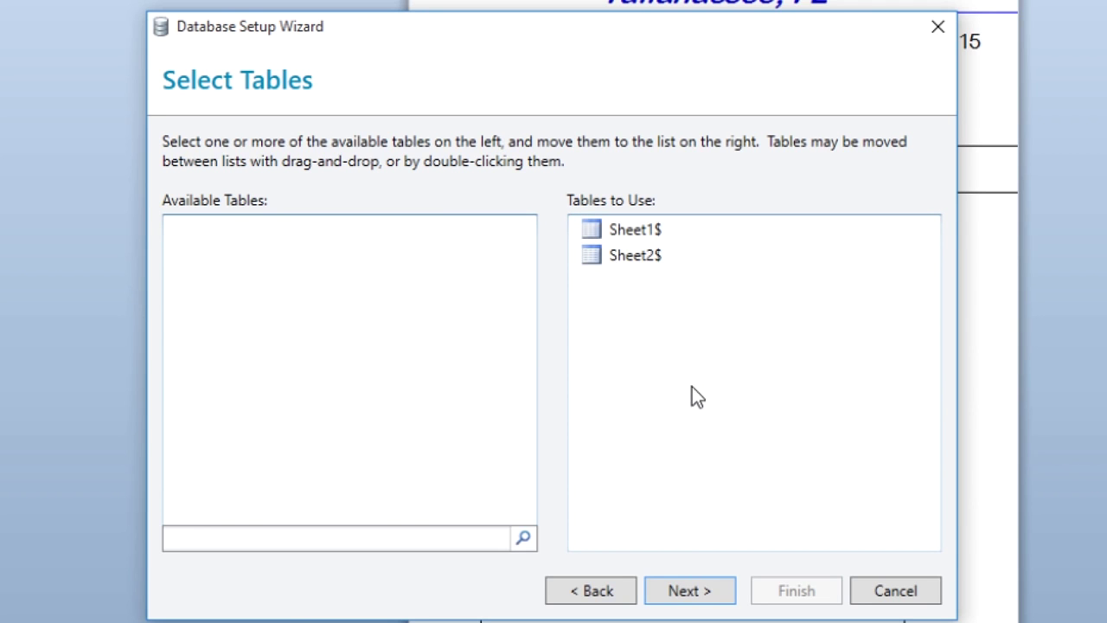
{"action": "left_click", "coordinate": [728, 597]}
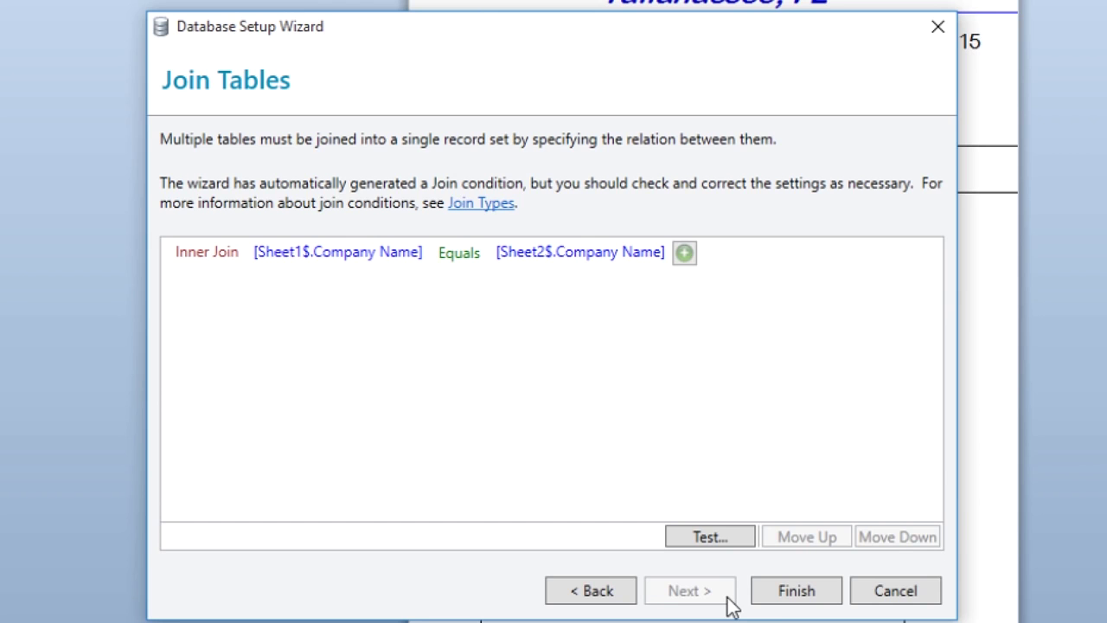
{"action": "left_click", "coordinate": [606, 597]}
{"action": "left_click_drag", "start_coordinate": [631, 258], "coordinate": [306, 269]}
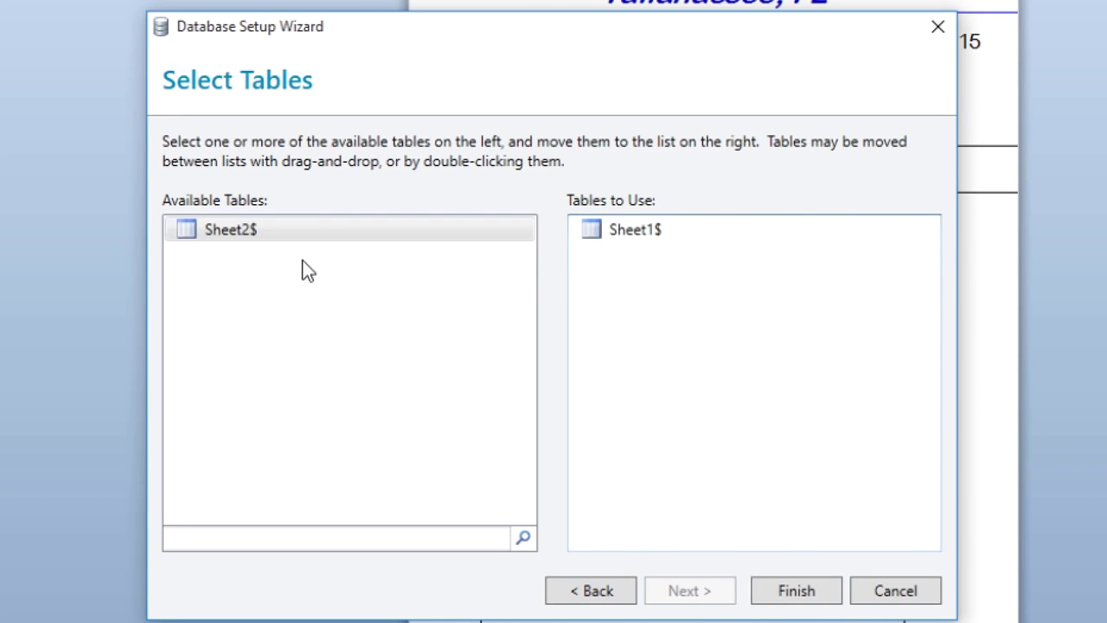
- Finish the connection with Sheet1$ as the only table to use and view the data in the Record Browser
{"action": "left_click", "coordinate": [635, 232]}
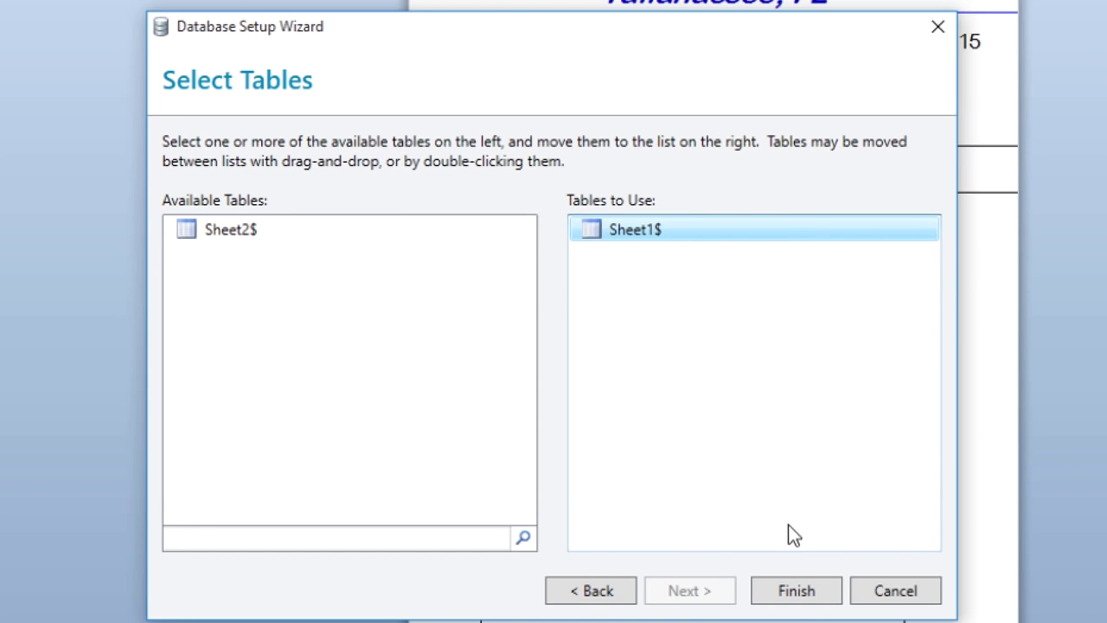
{"action": "left_click", "coordinate": [829, 596]}
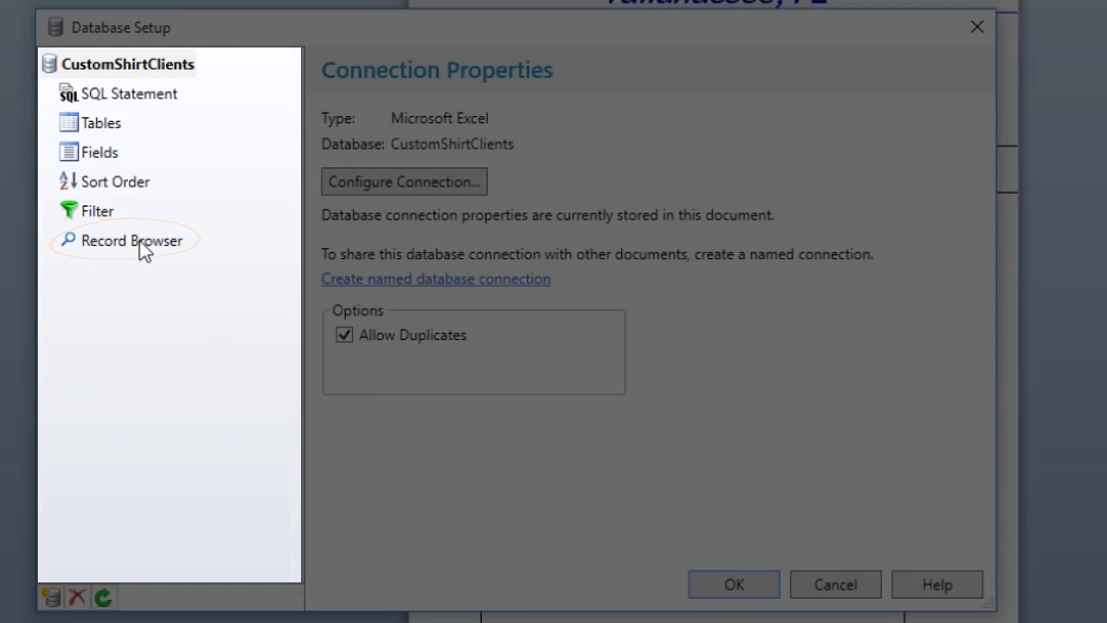
{"action": "left_click", "coordinate": [139, 245]}
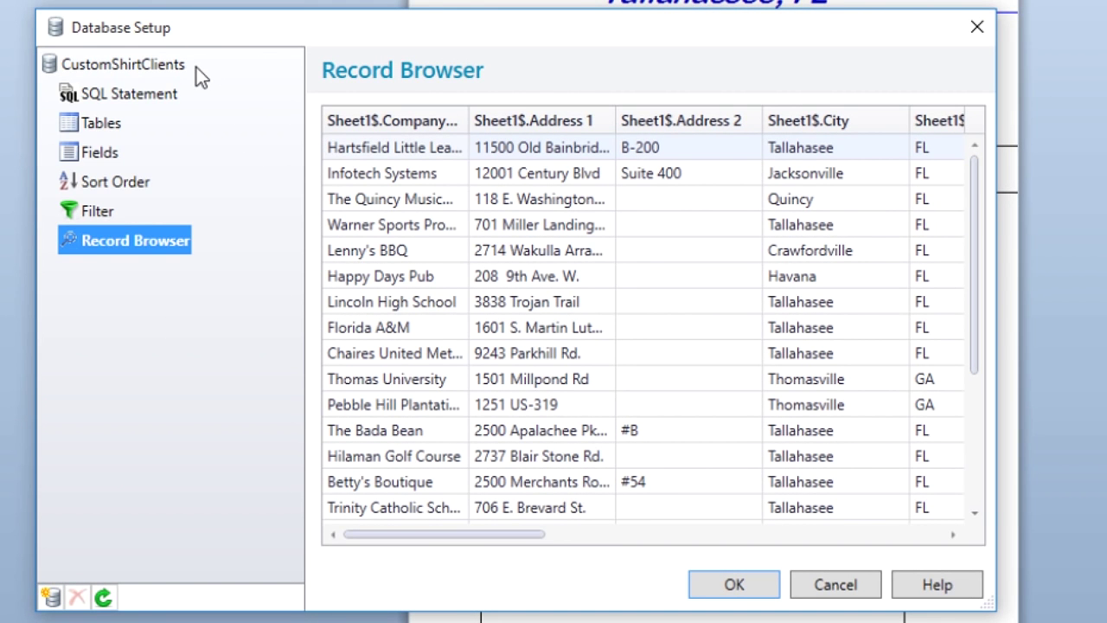
- Create a named database connection called CustomerAddresses from the CustomShirtClients connection and accept the database setup
{"action": "left_click", "coordinate": [168, 65]}
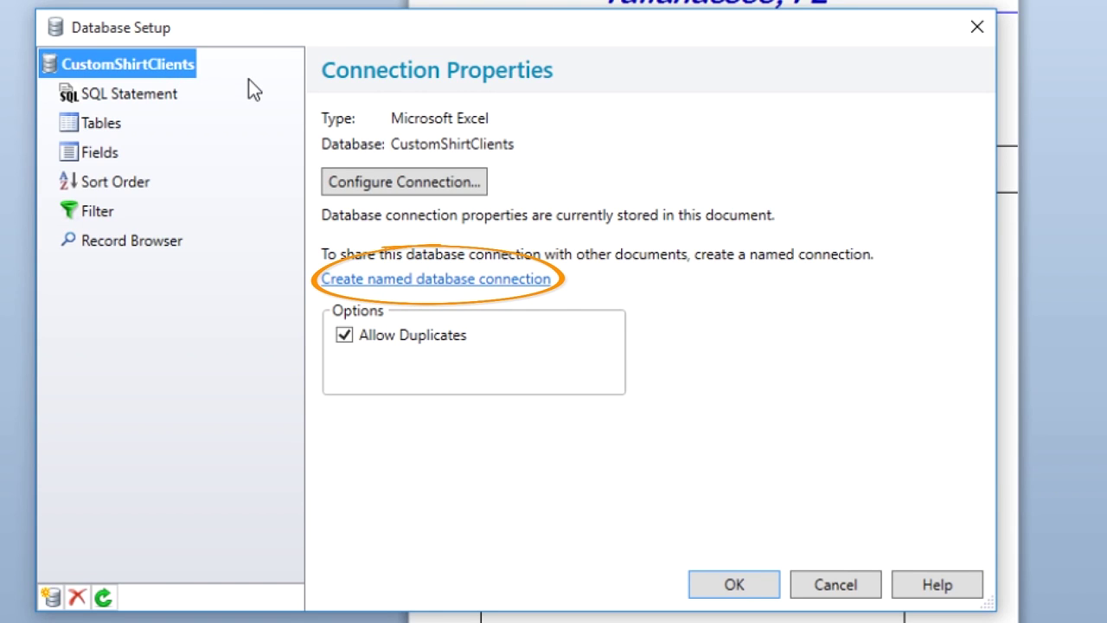
{"action": "left_click", "coordinate": [409, 286]}
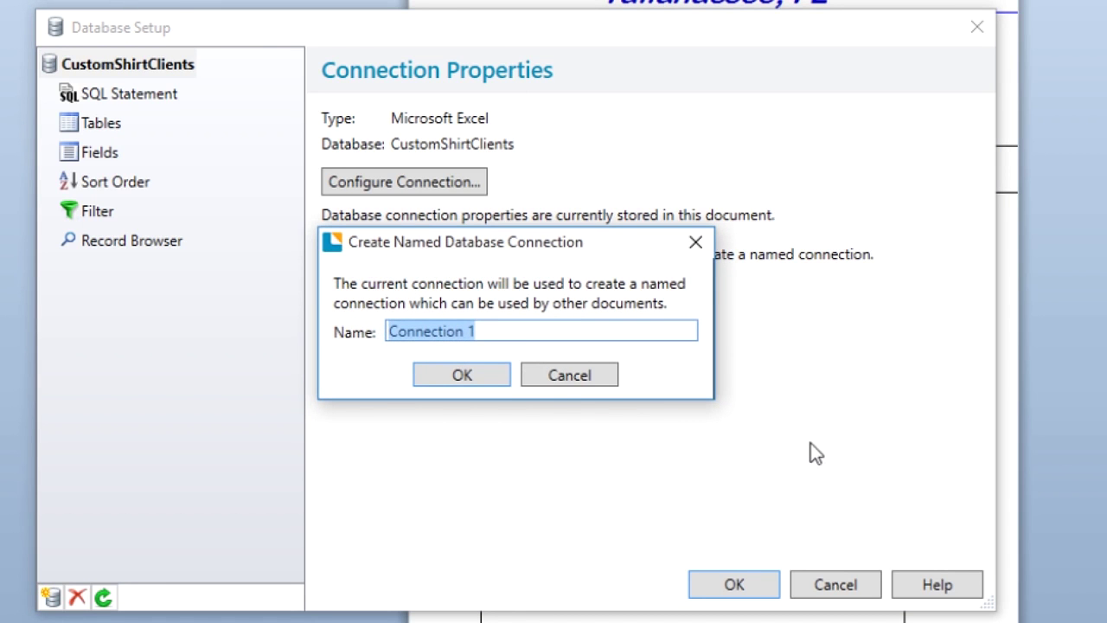
{"action": "type", "text": "Cust"}
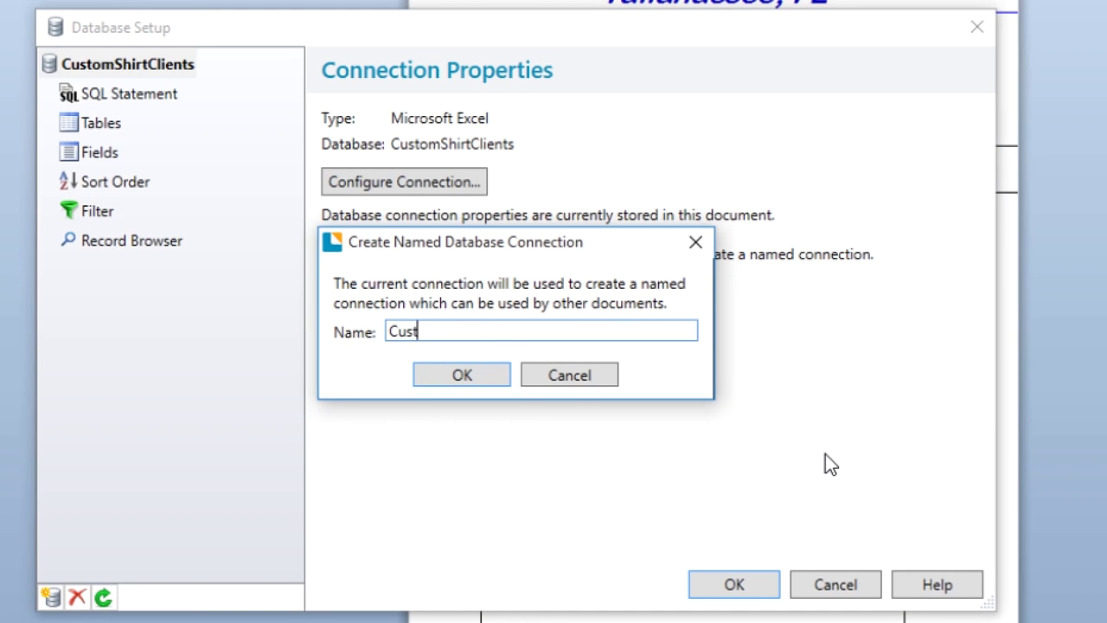
{"action": "type", "text": "omerAddresses"}
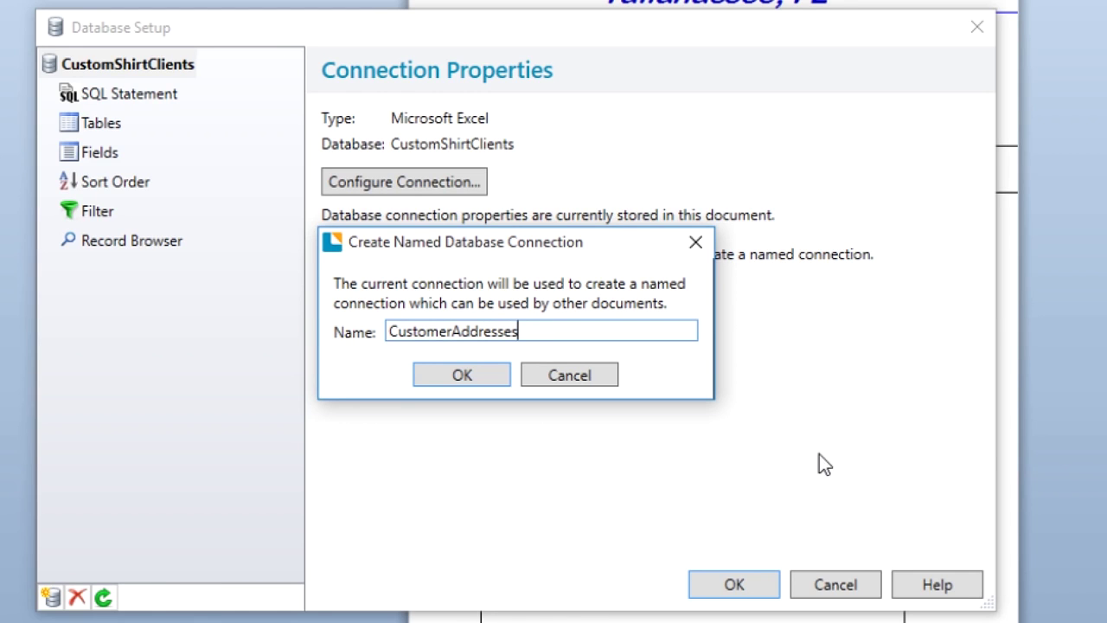
{"action": "left_click", "coordinate": [468, 377]}
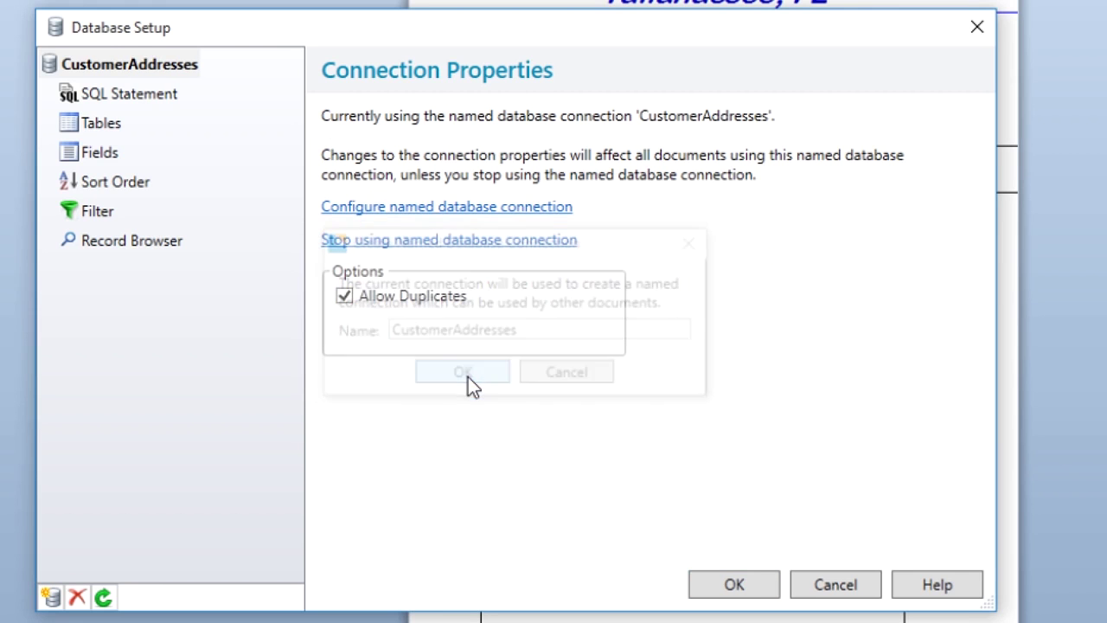
{"action": "left_click", "coordinate": [758, 593]}
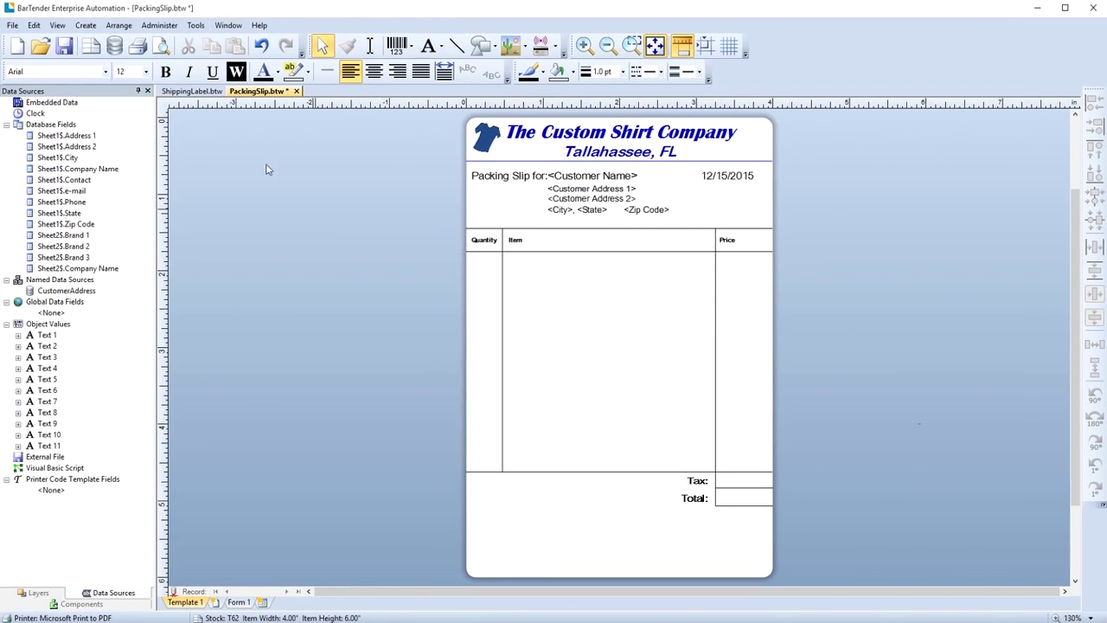
- Connect the ShippingLabel.btw document to the existing named database connection CustomerAddresses and accept the database setup
{"action": "left_click", "coordinate": [191, 91]}
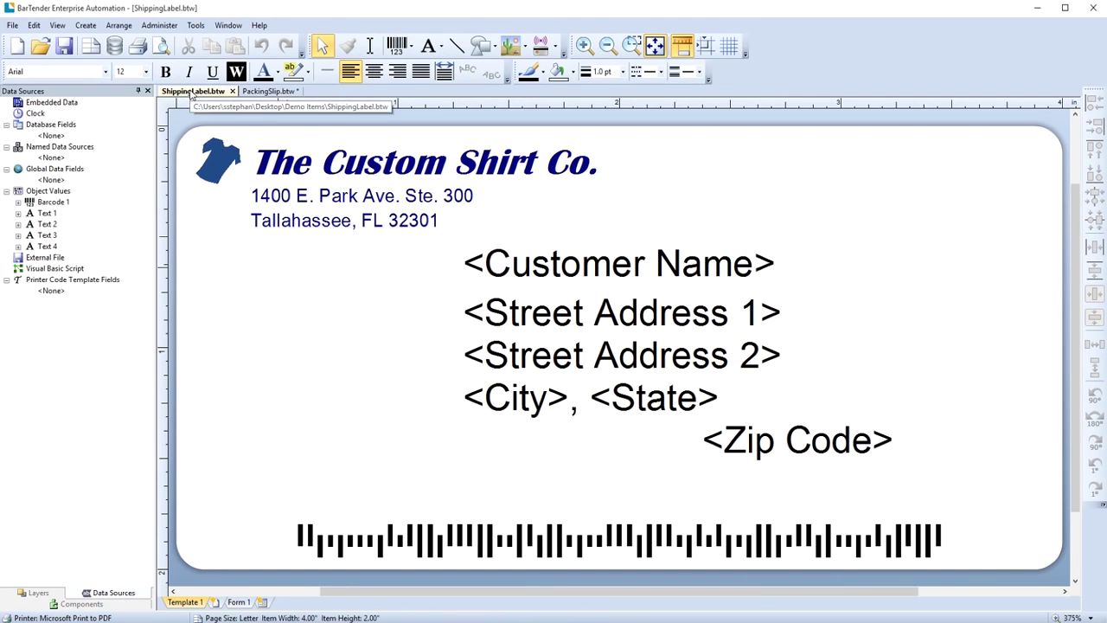
{"action": "left_click", "coordinate": [12, 26]}
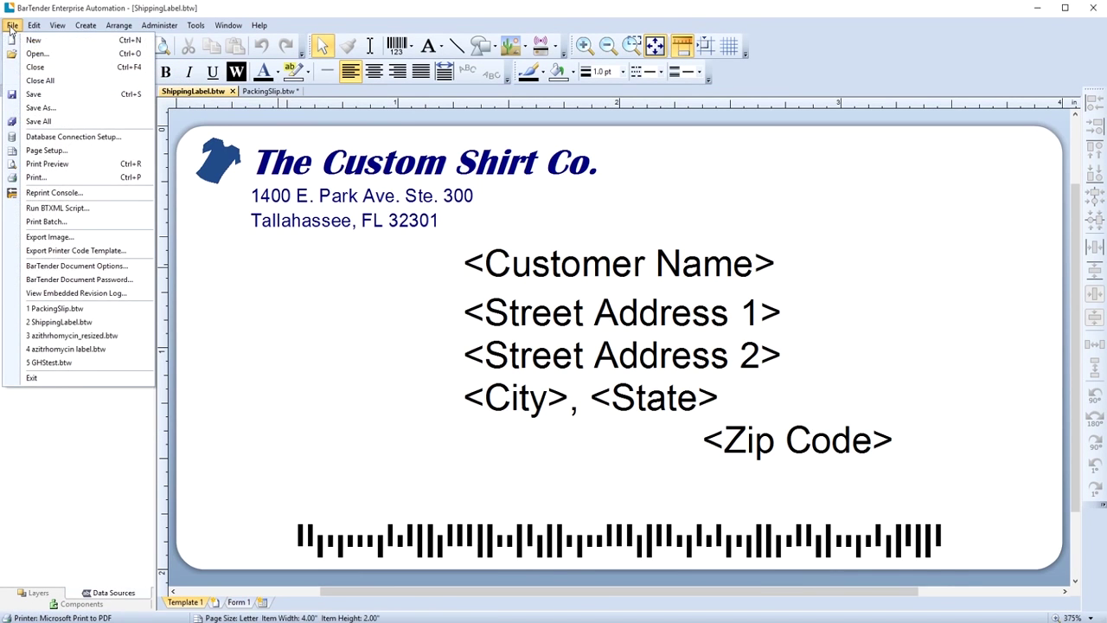
{"action": "left_click", "coordinate": [131, 136]}
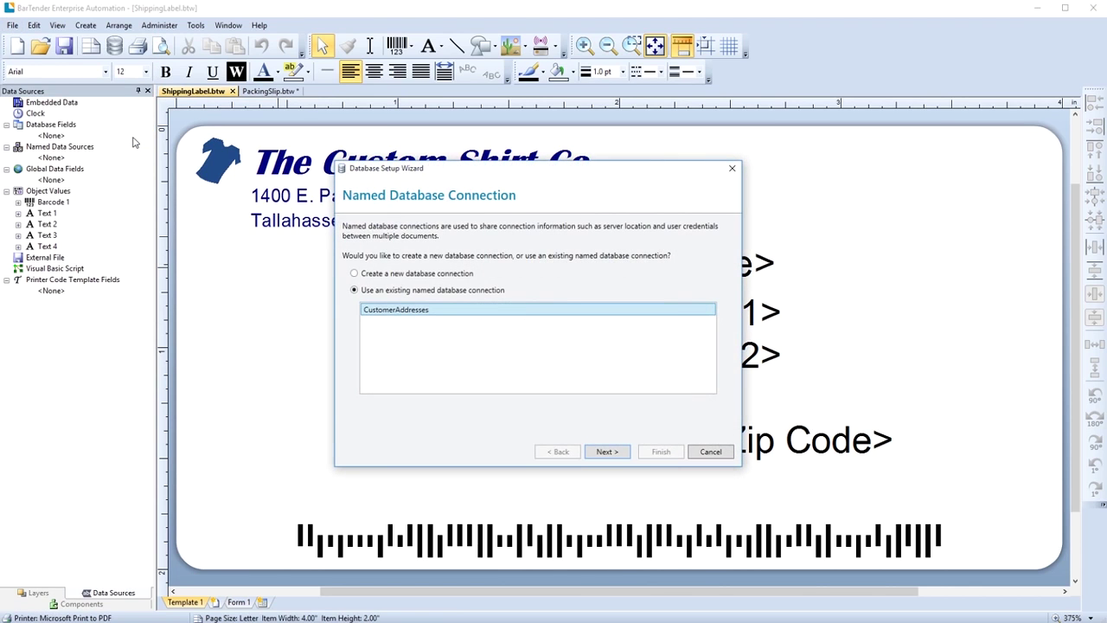
{"action": "left_click", "coordinate": [622, 454]}
{"action": "left_click_drag", "start_coordinate": [385, 276], "coordinate": [648, 318]}
{"action": "left_click", "coordinate": [672, 457]}
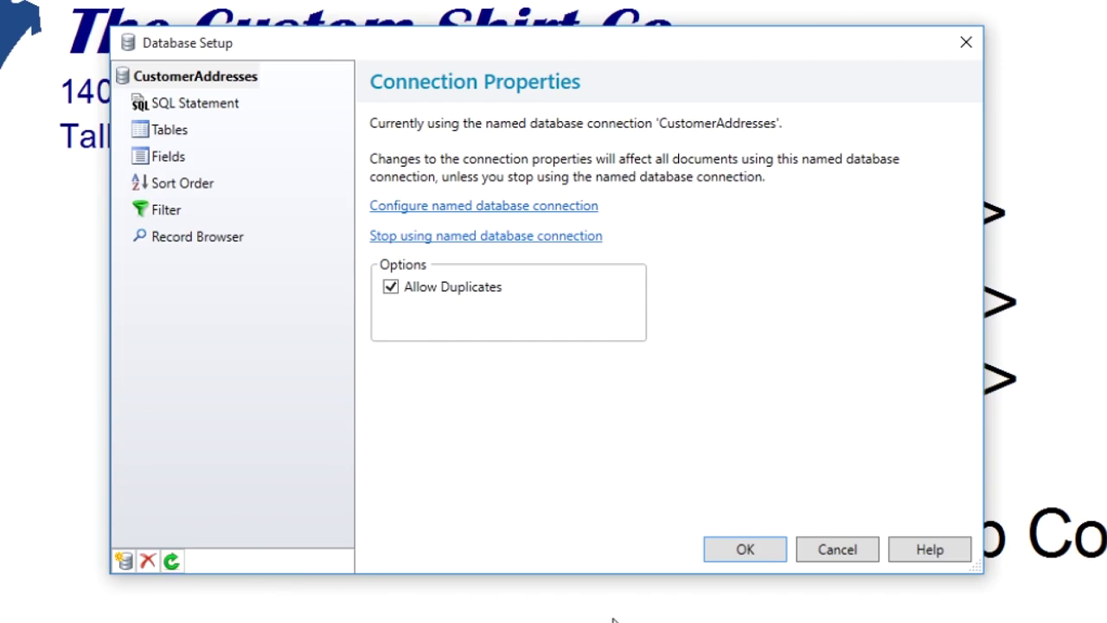
{"action": "left_click", "coordinate": [745, 547]}
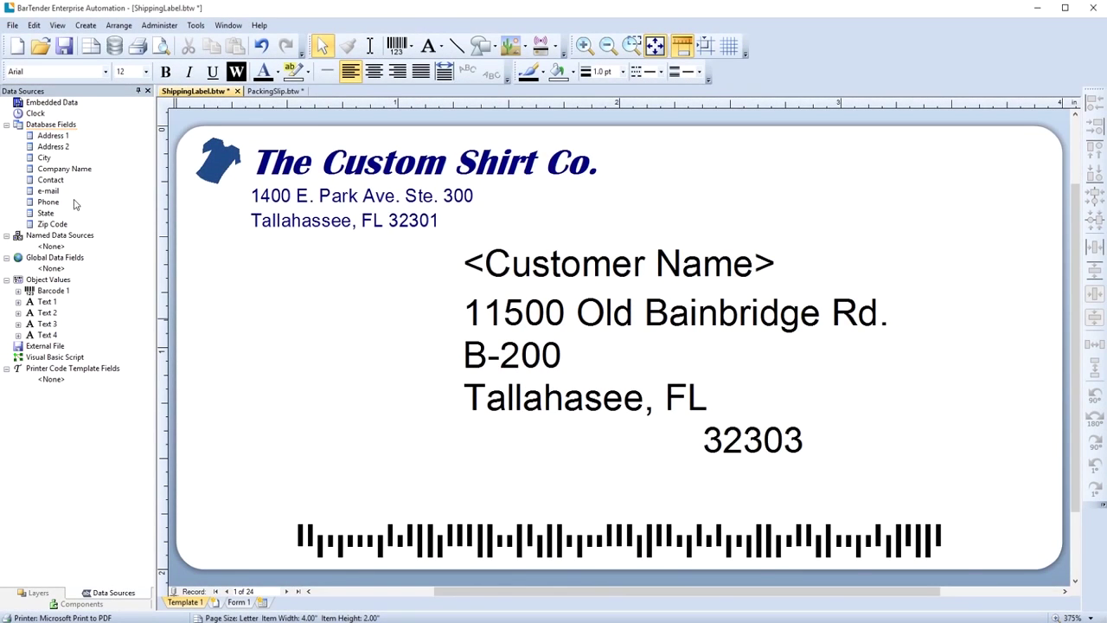
- Link the <Customer Name> text on the shipping label to the Company Name database field
{"action": "left_click_drag", "start_coordinate": [75, 170], "coordinate": [549, 268]}
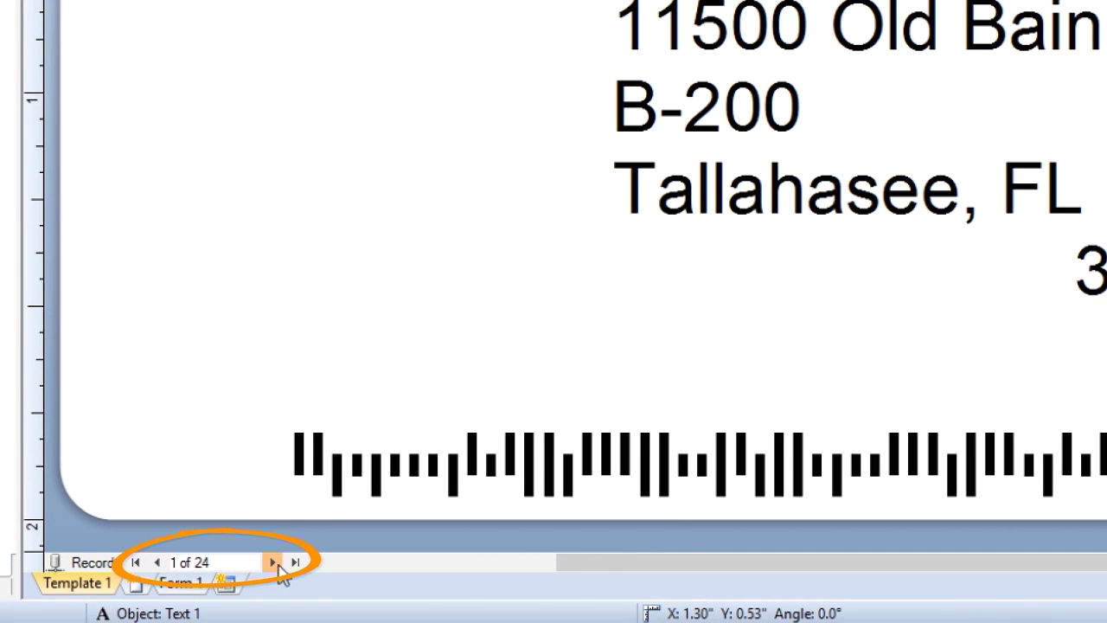
- Step through the label's database records to record 5, and turn the record data display off and back on
{"action": "left_click", "coordinate": [274, 563]}
{"action": "left_click", "coordinate": [274, 563]}
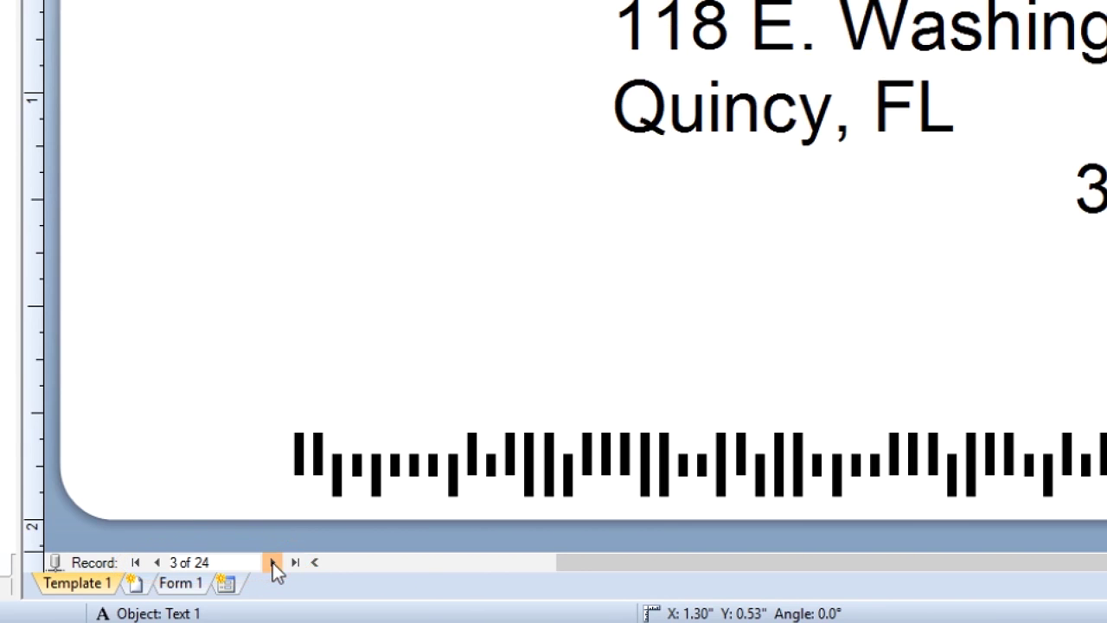
{"action": "left_click", "coordinate": [273, 564]}
{"action": "left_click", "coordinate": [274, 563]}
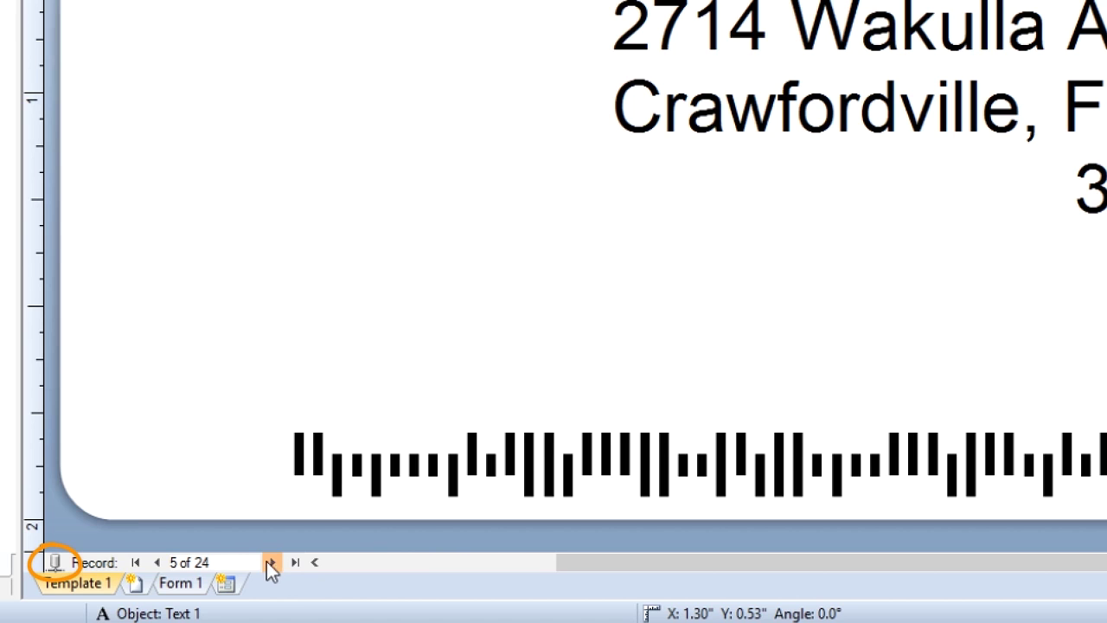
{"action": "left_click", "coordinate": [53, 562]}
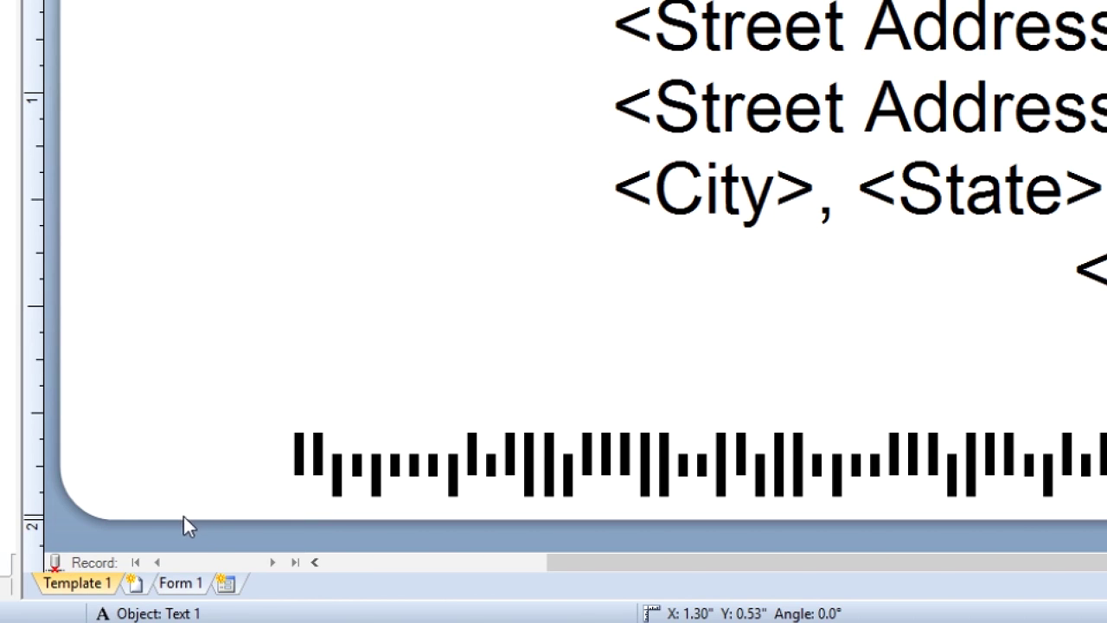
{"action": "left_click", "coordinate": [52, 564]}
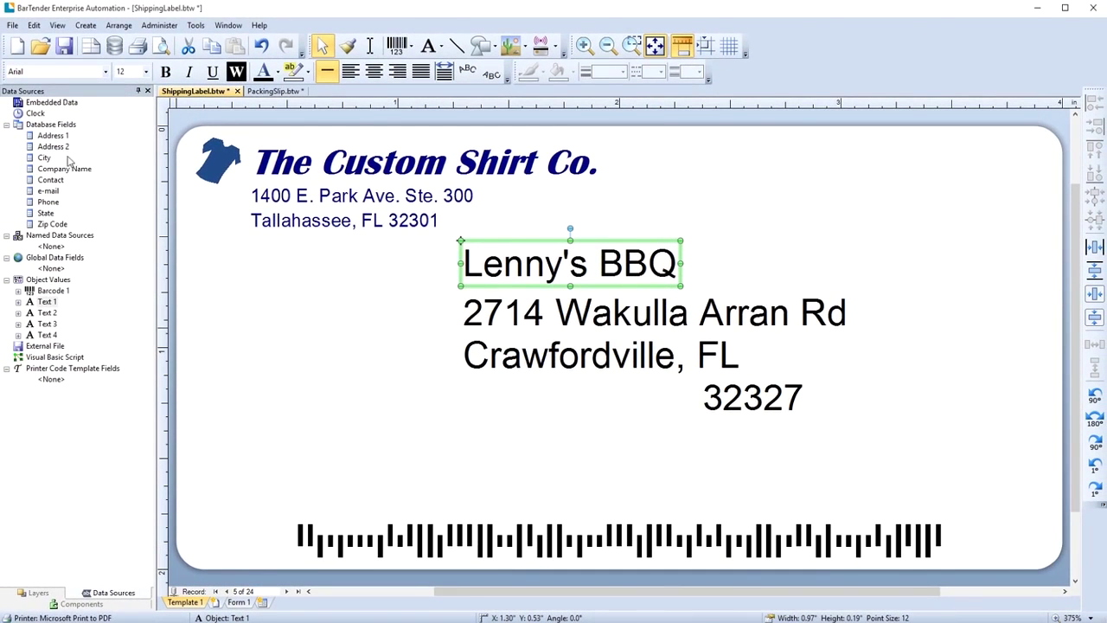
- Open the shipping label's print settings, set Queried Records to Selected, and enter 5-10 as the selected records
{"action": "left_click", "coordinate": [13, 25]}
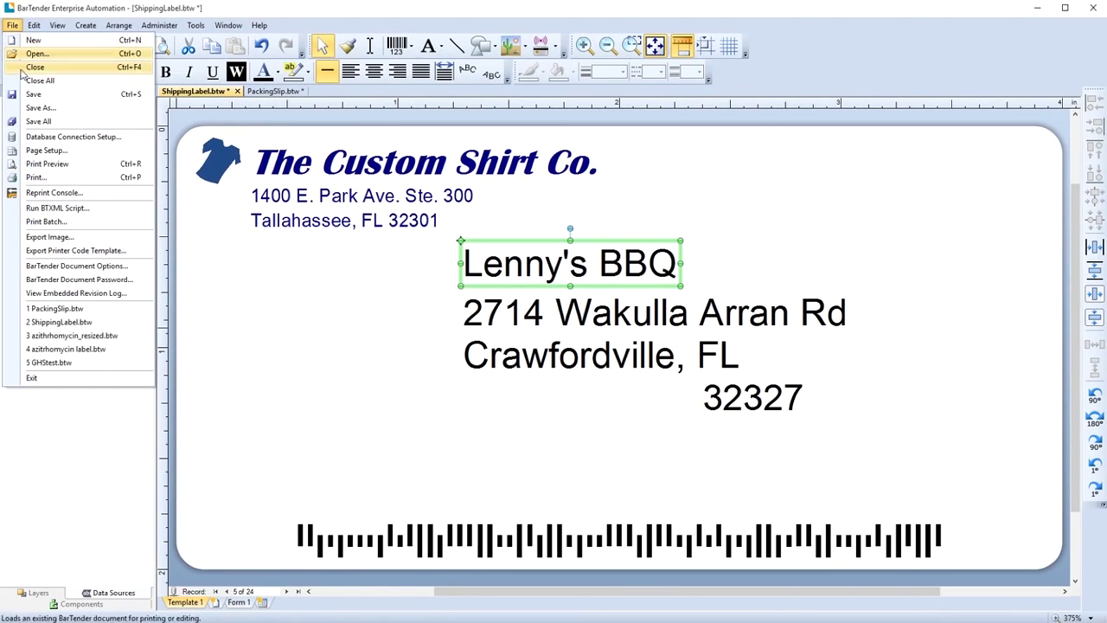
{"action": "left_click", "coordinate": [36, 176]}
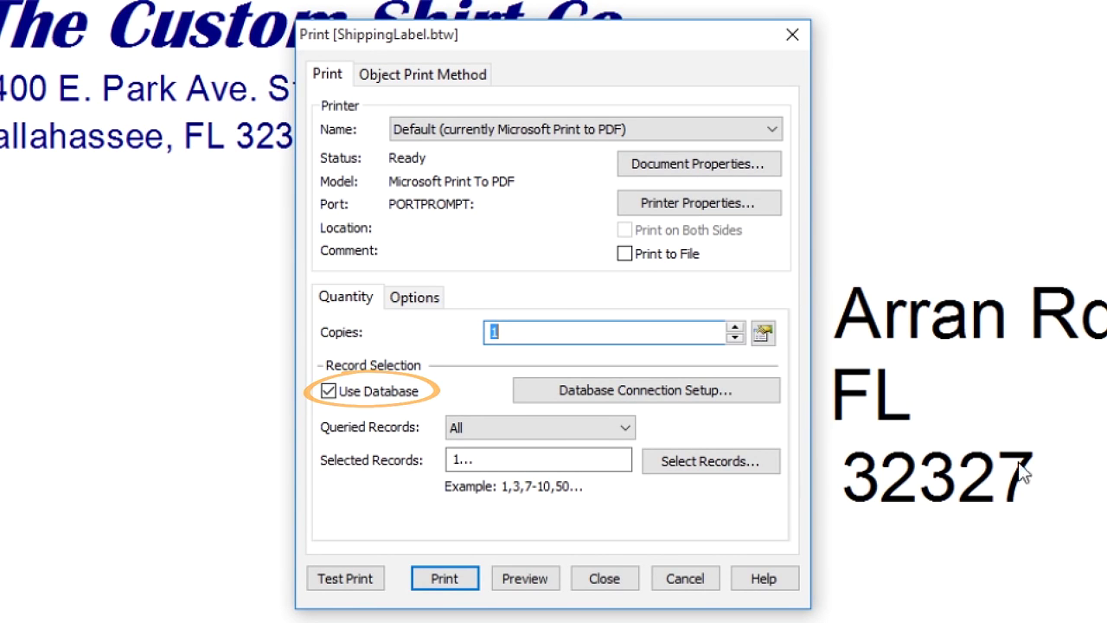
{"action": "left_click", "coordinate": [625, 427]}
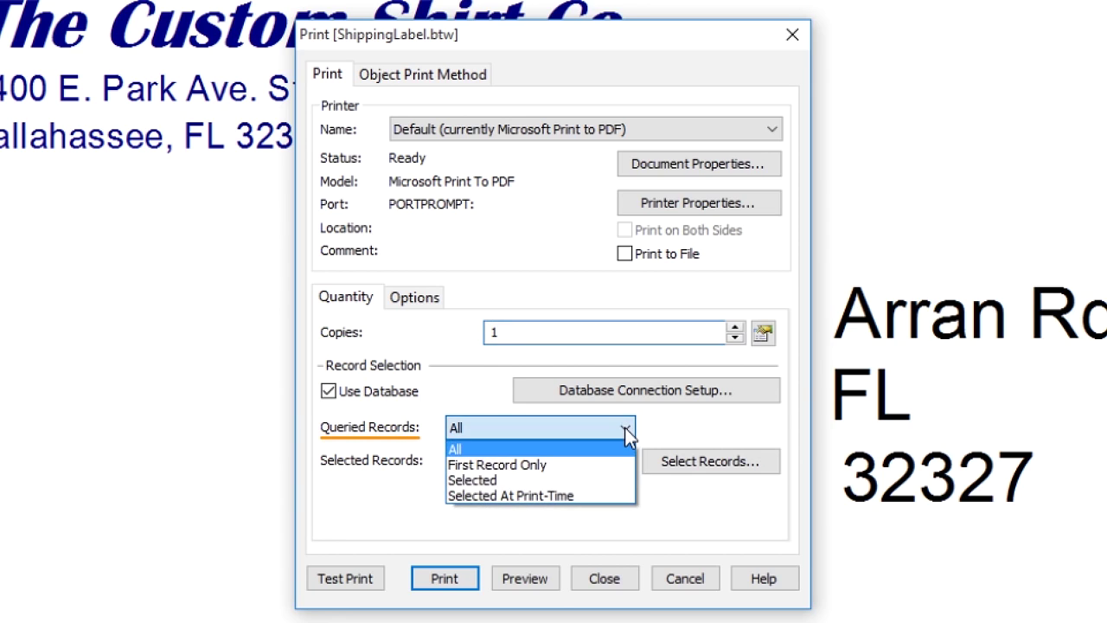
{"action": "left_click", "coordinate": [603, 480]}
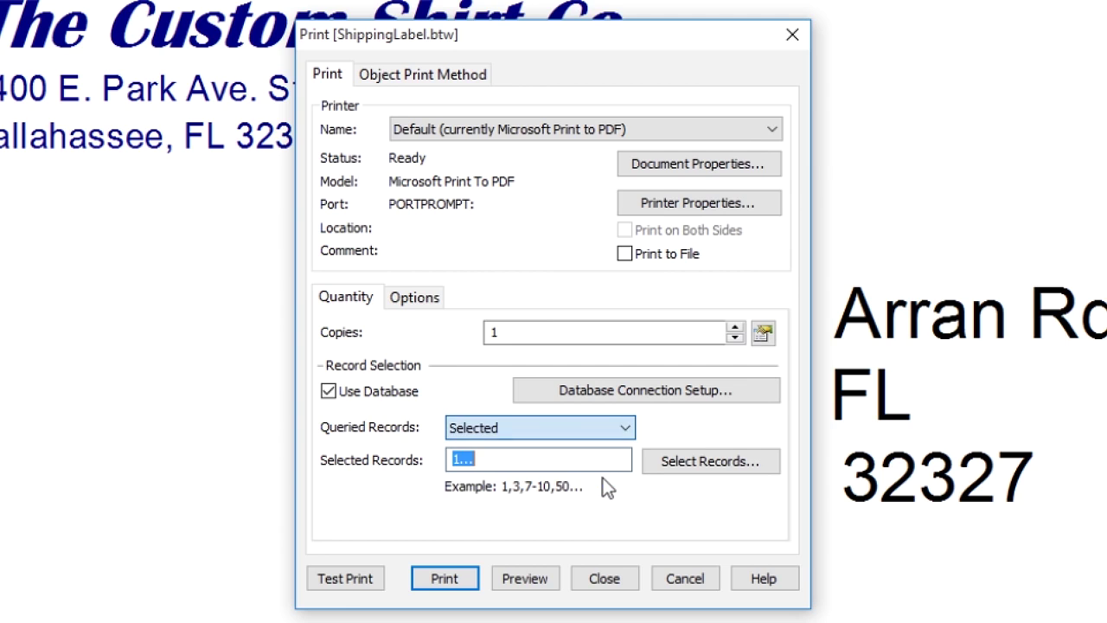
{"action": "type", "text": "5-10"}
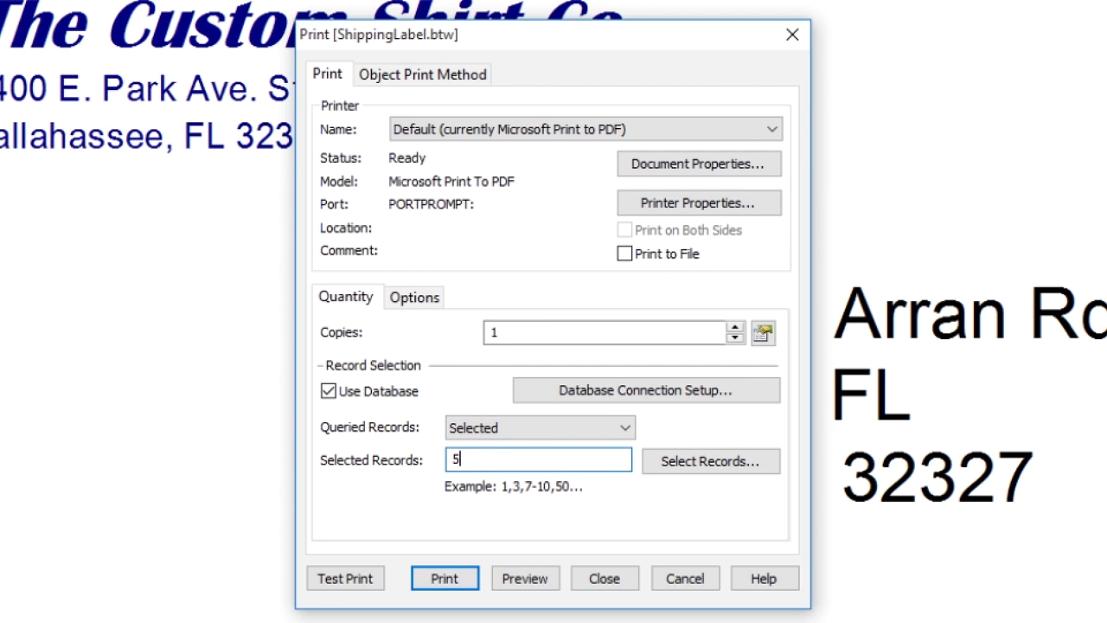
- Browse the database records to pick for printing, adding records 12-14, Hartsfield Little League and Infotech Systems to the selection
{"action": "left_click", "coordinate": [699, 462]}
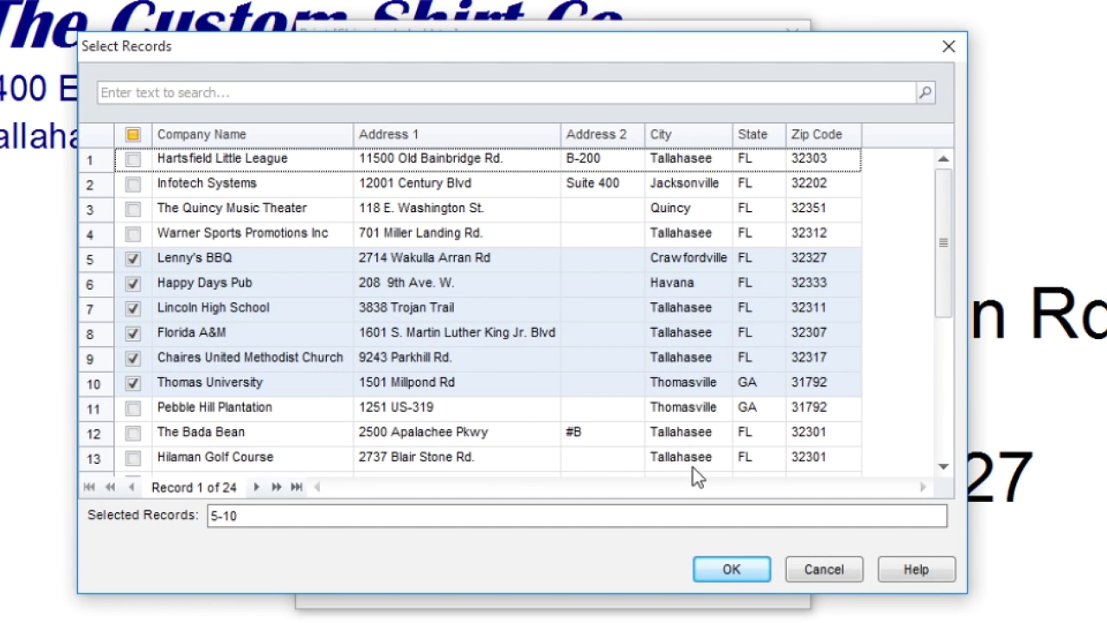
{"action": "left_click", "coordinate": [295, 517]}
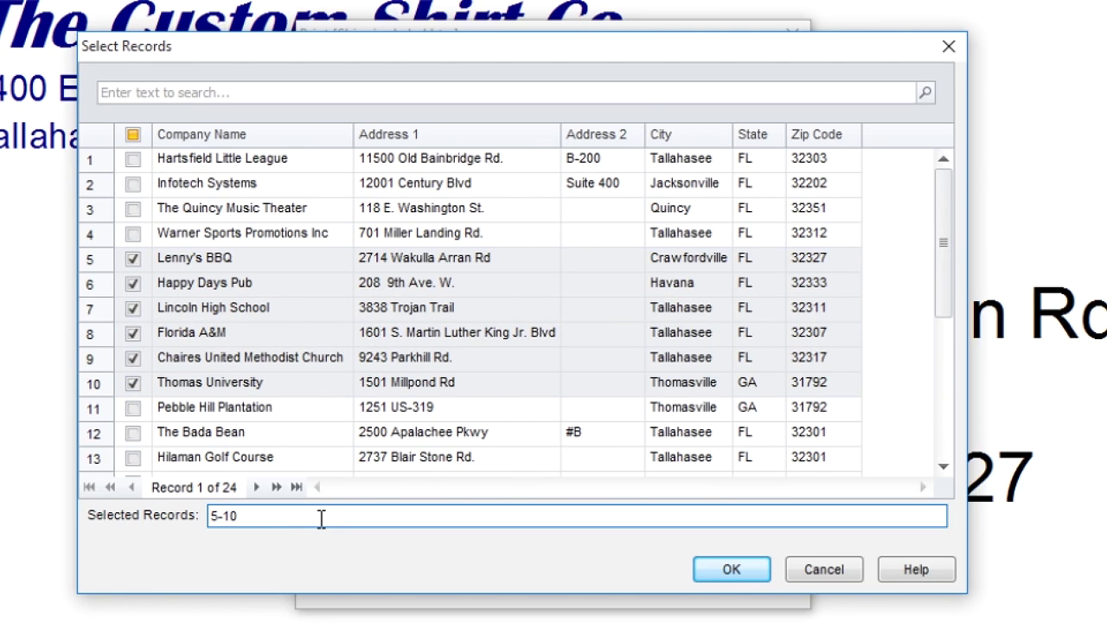
{"action": "type", "text": ",12-14"}
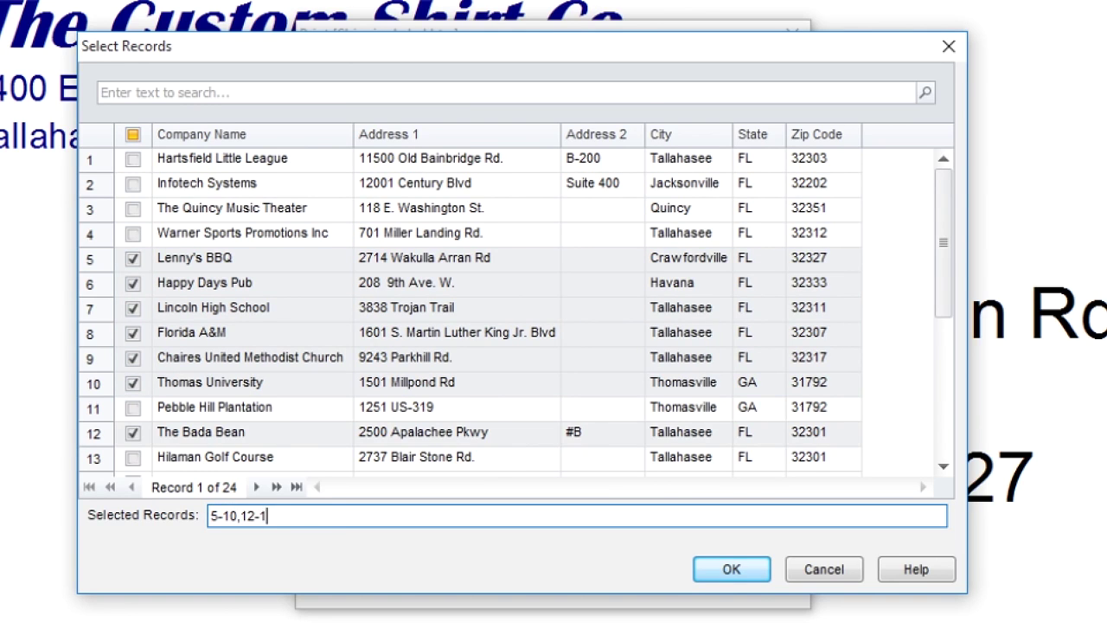
{"action": "left_click", "coordinate": [132, 160]}
{"action": "left_click", "coordinate": [134, 184]}
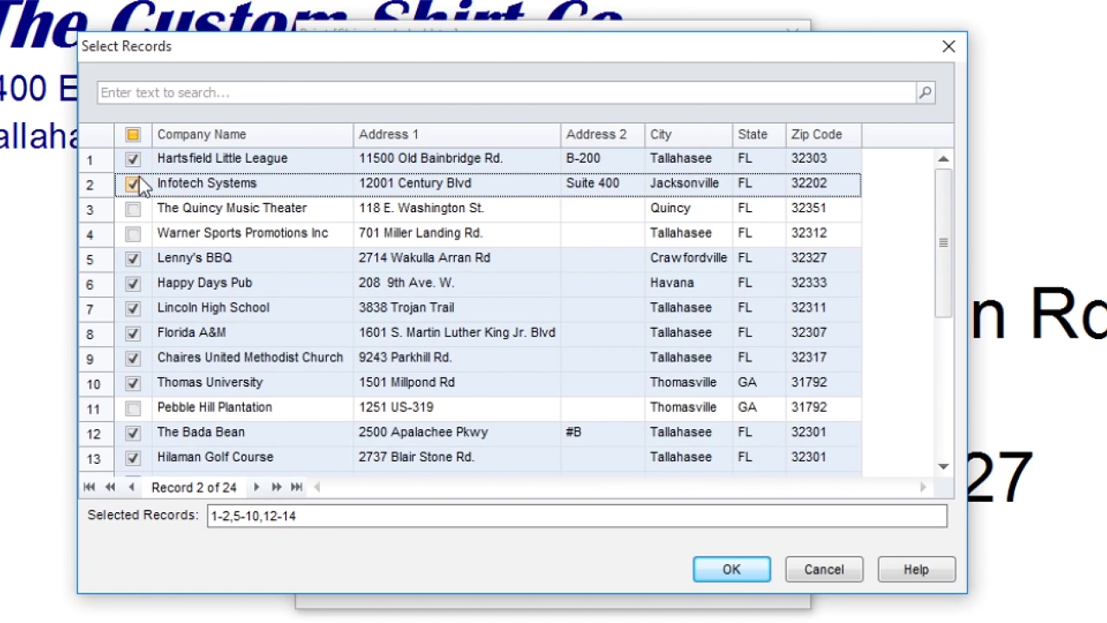
- Filter the records by Tallahasee and add Trinity Catholic School, Goodwood Museum & Gardens and Alpha Tau Omega FSU to the selection
{"action": "left_click", "coordinate": [276, 97]}
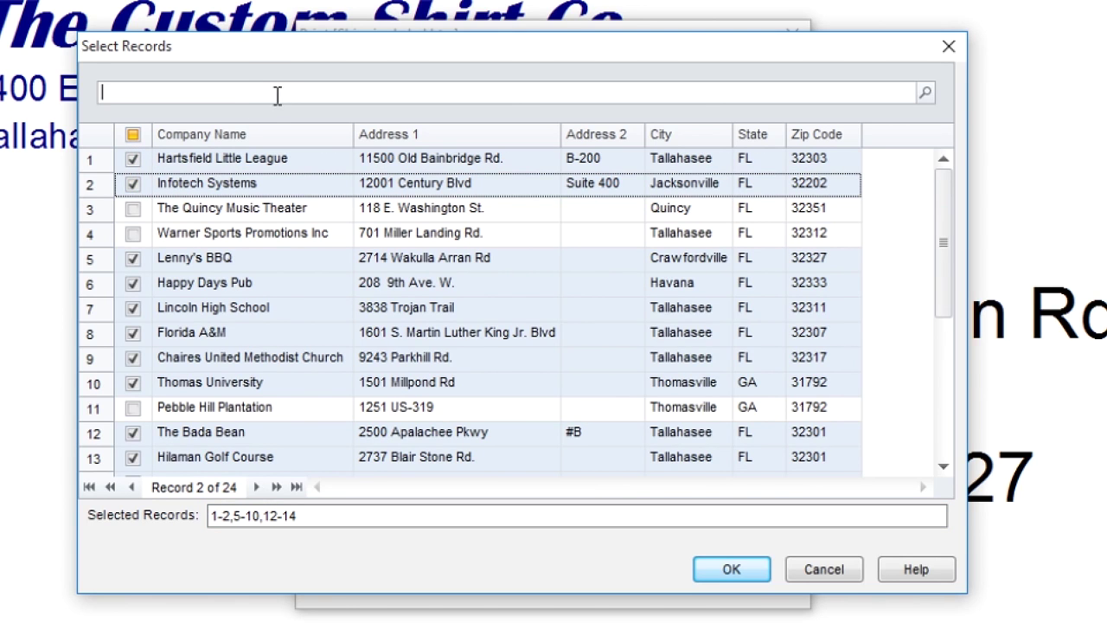
{"action": "type", "text": "Tallahasee"}
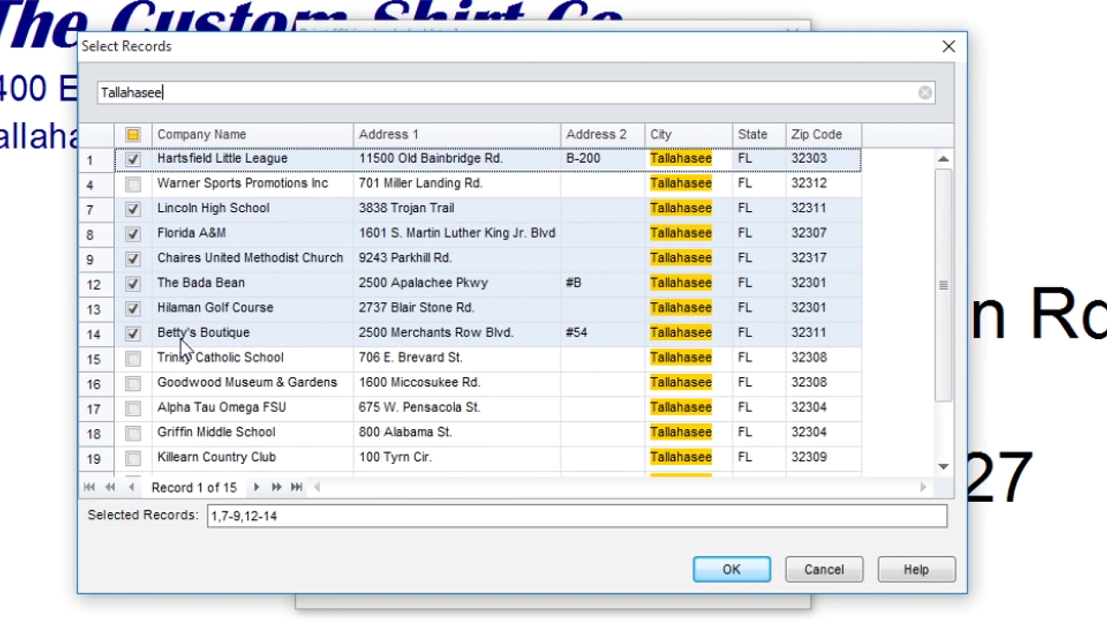
{"action": "left_click", "coordinate": [133, 358]}
{"action": "left_click", "coordinate": [134, 383]}
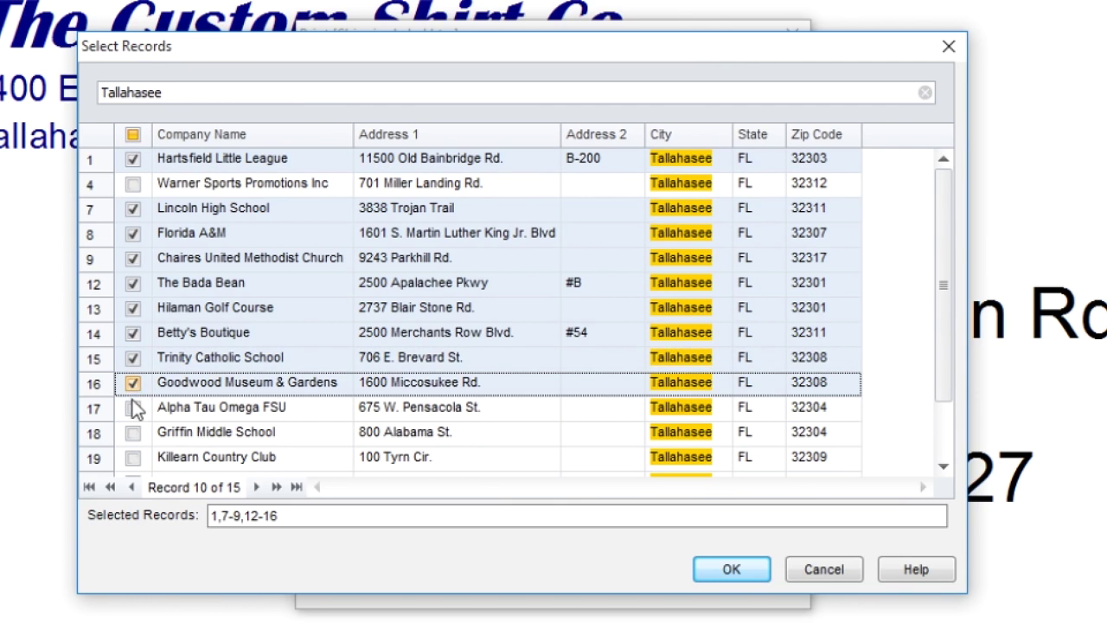
{"action": "left_click", "coordinate": [133, 408]}
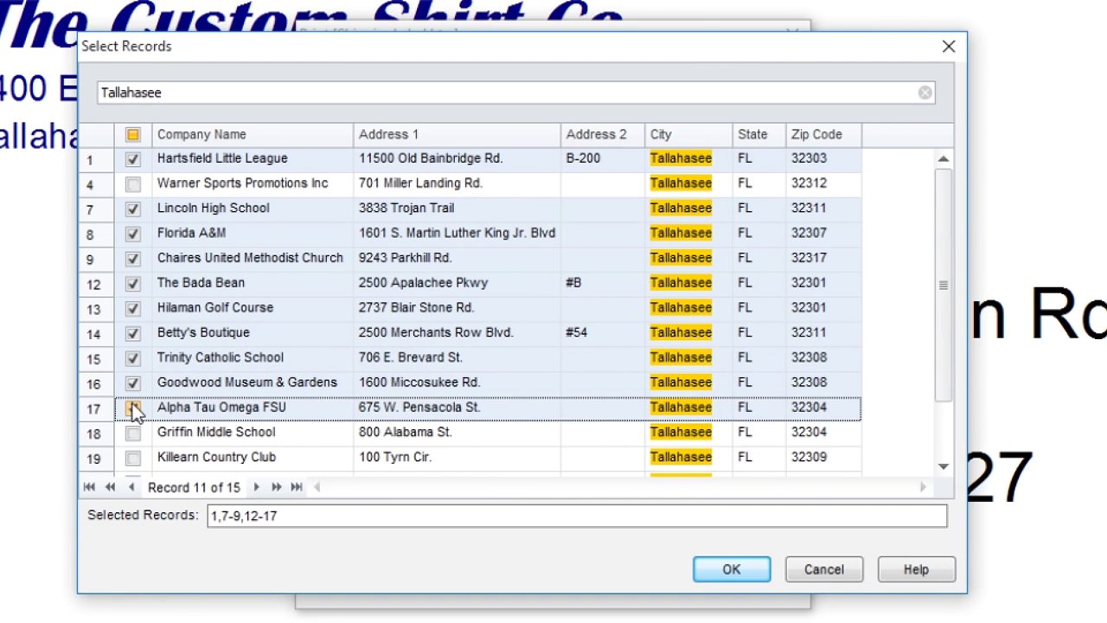
- Deselect Chaires United Methodist Church and The Bada Bean, and cancel the record selection
{"action": "left_click", "coordinate": [133, 259]}
{"action": "left_click", "coordinate": [130, 285]}
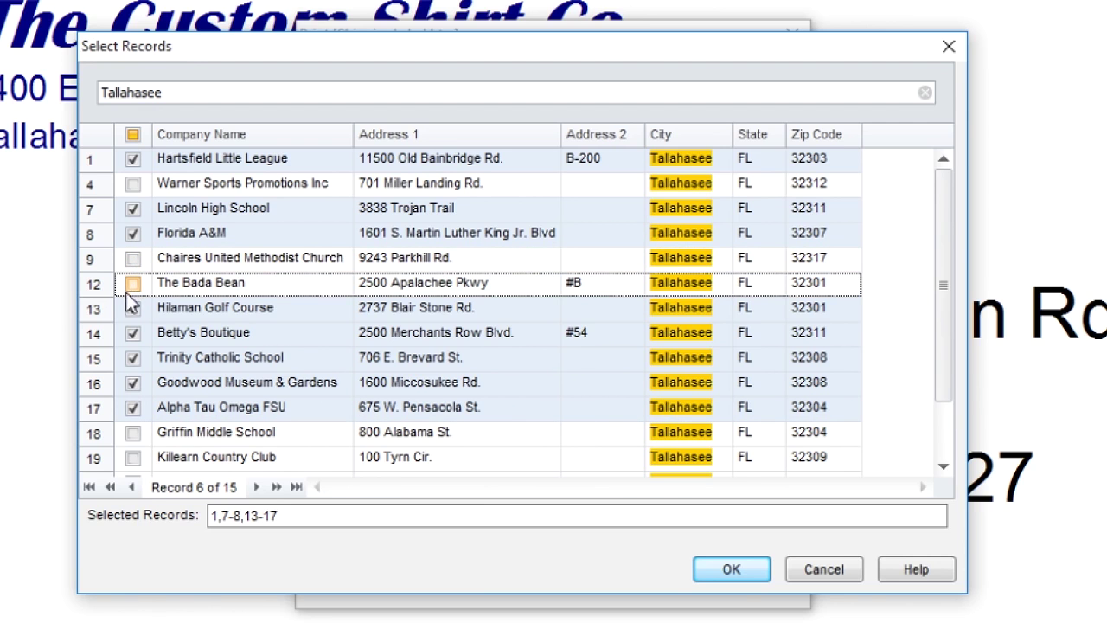
{"action": "left_click", "coordinate": [837, 573]}
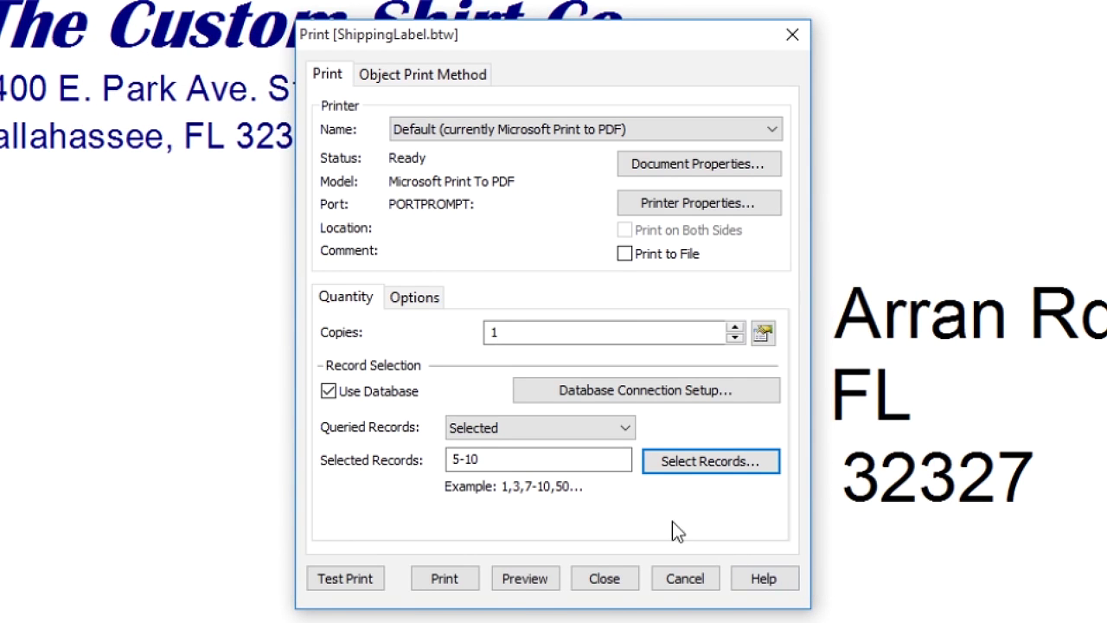
- Set Queried Records to Selected At Print-Time and start a print preview of the shipping label
{"action": "left_click", "coordinate": [634, 433]}
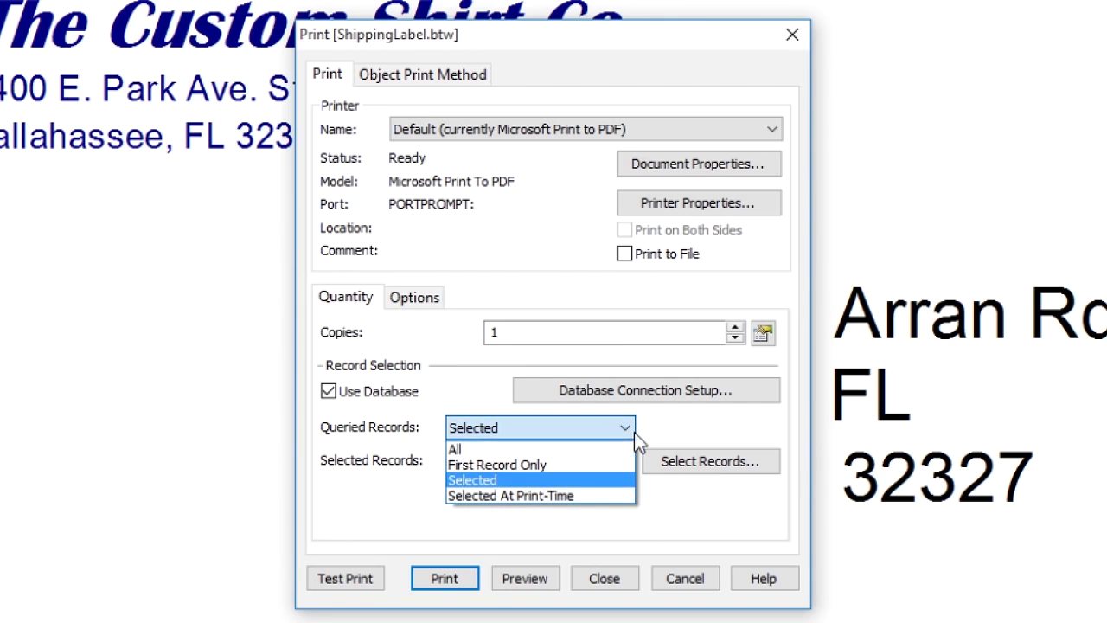
{"action": "left_click", "coordinate": [604, 496]}
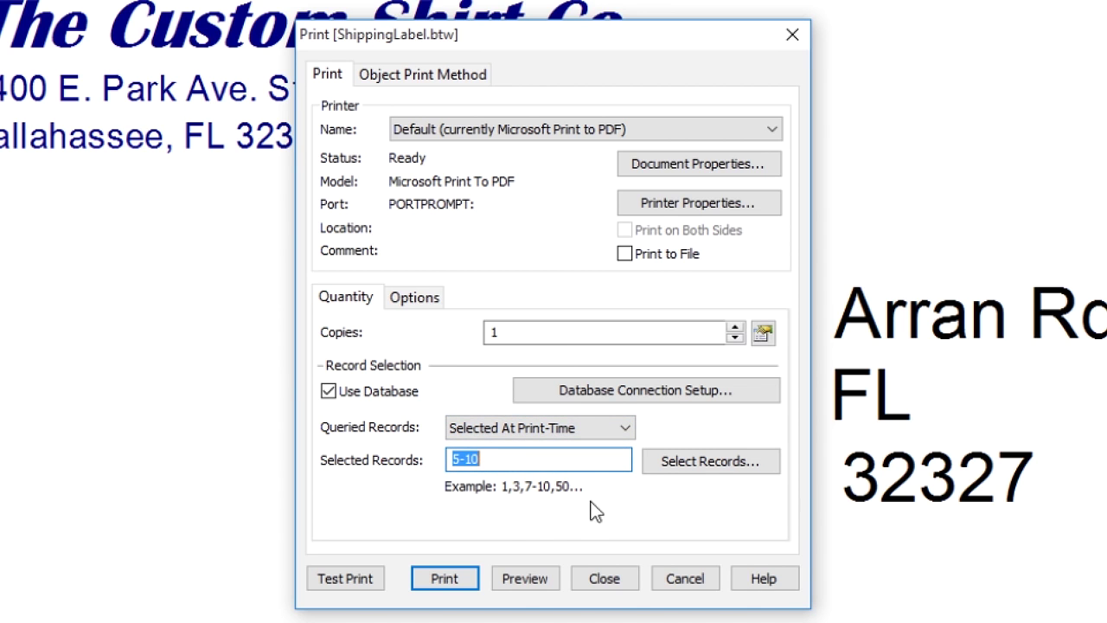
{"action": "left_click", "coordinate": [525, 578]}
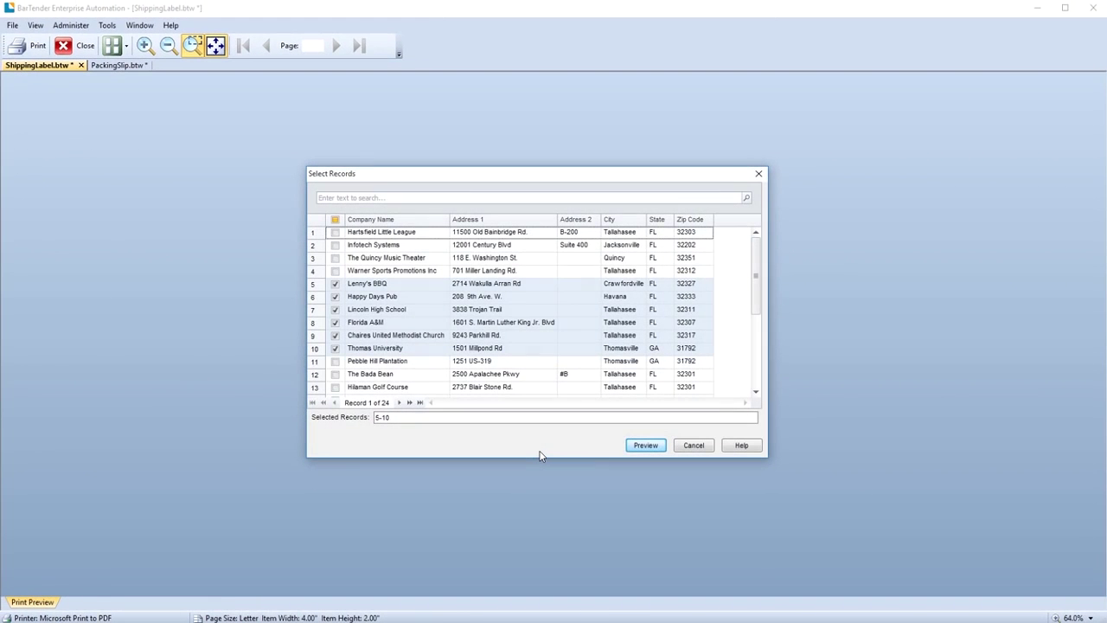
- Add Hartsfield Little League, Infotech Systems and The Bada Bean to the print-time record selection and preview the labels
{"action": "left_click", "coordinate": [336, 232]}
{"action": "left_click", "coordinate": [336, 245]}
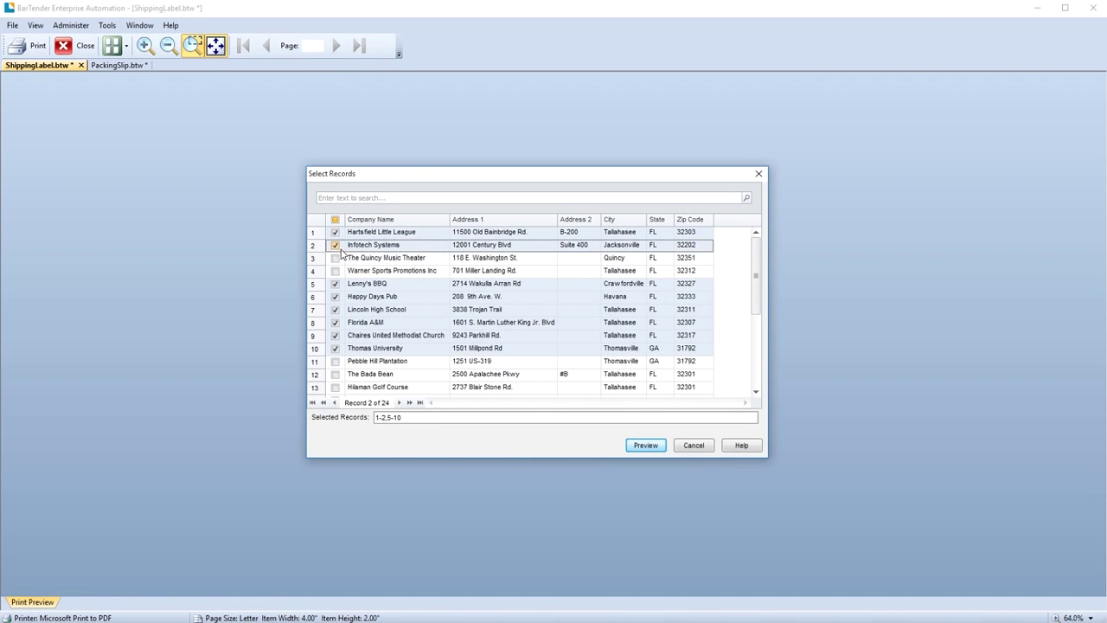
{"action": "left_click", "coordinate": [336, 374]}
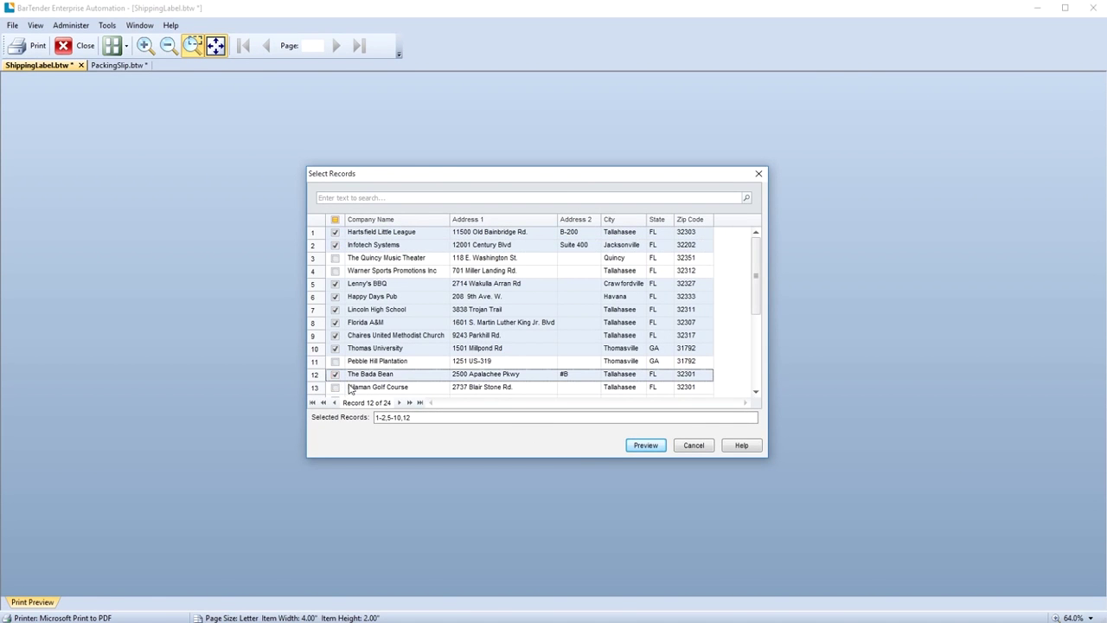
{"action": "left_click", "coordinate": [645, 445]}
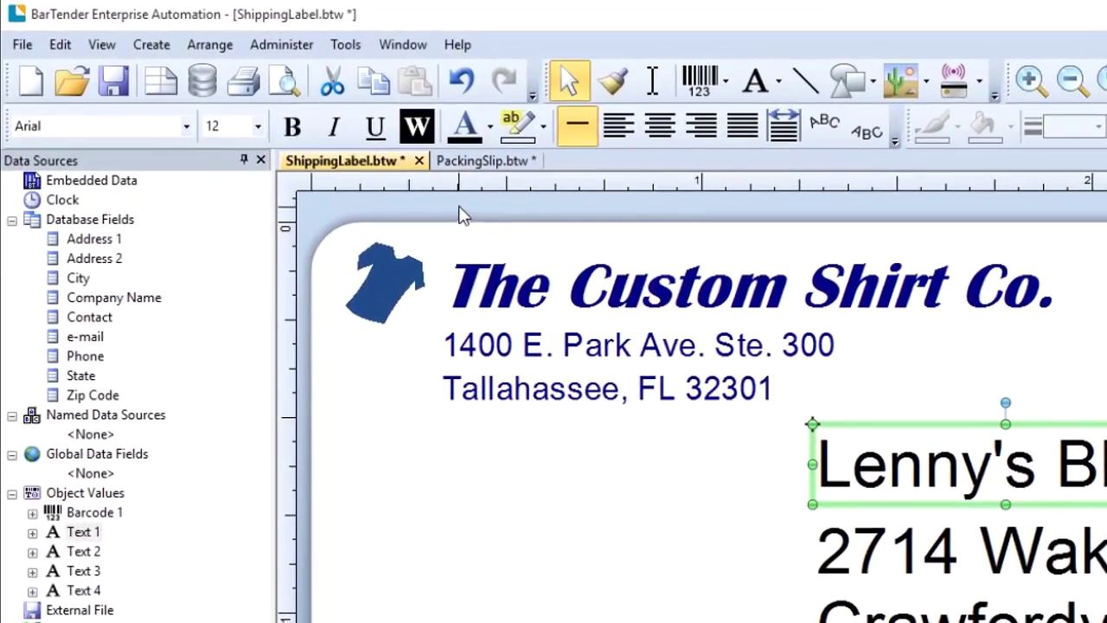
- Bring up the available help resources
{"action": "left_click", "coordinate": [448, 52]}
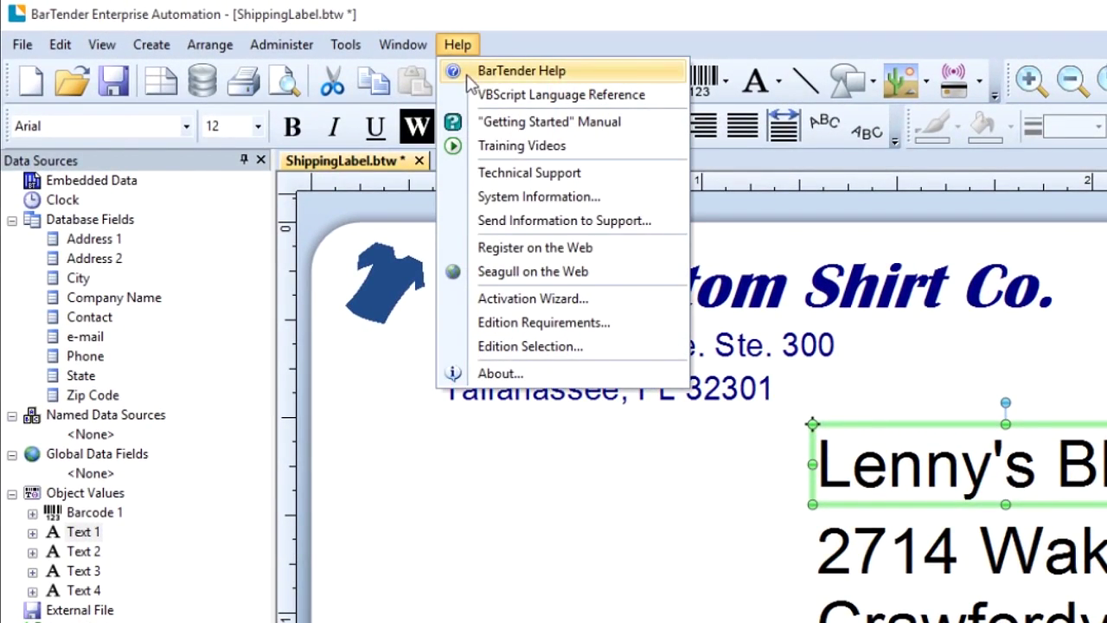